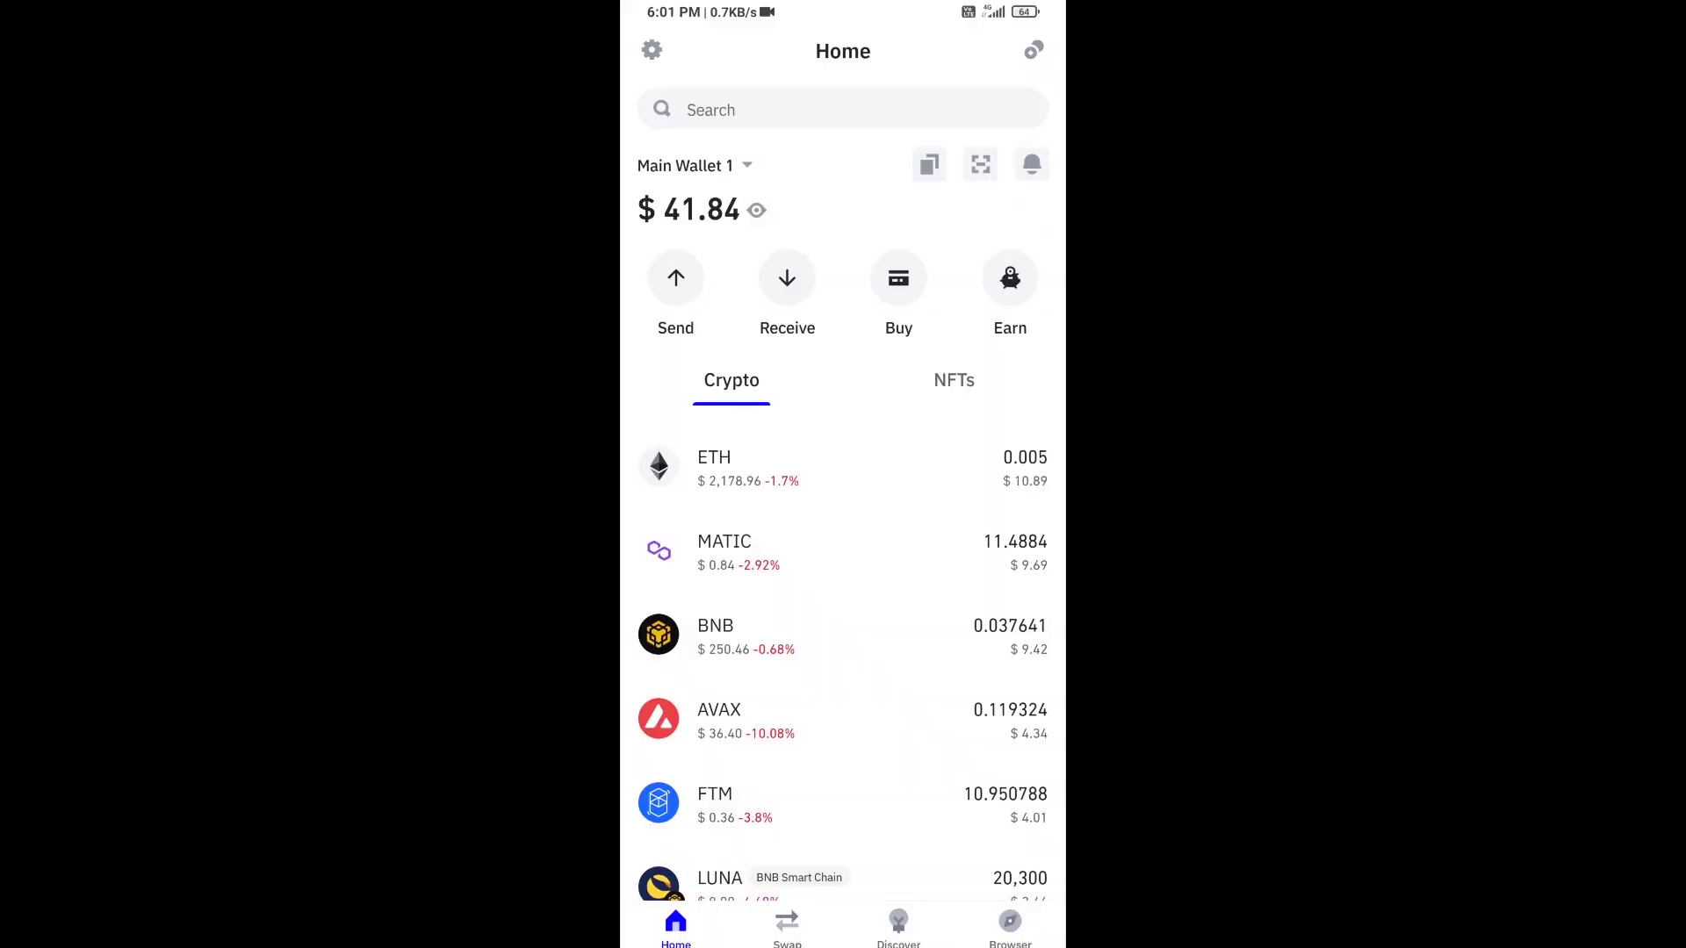
- Refresh the wallet balances and briefly visit the BNB purchase page before backing out
{"action": "left_click_drag", "start_coordinate": [844, 720], "coordinate": [843, 764]}
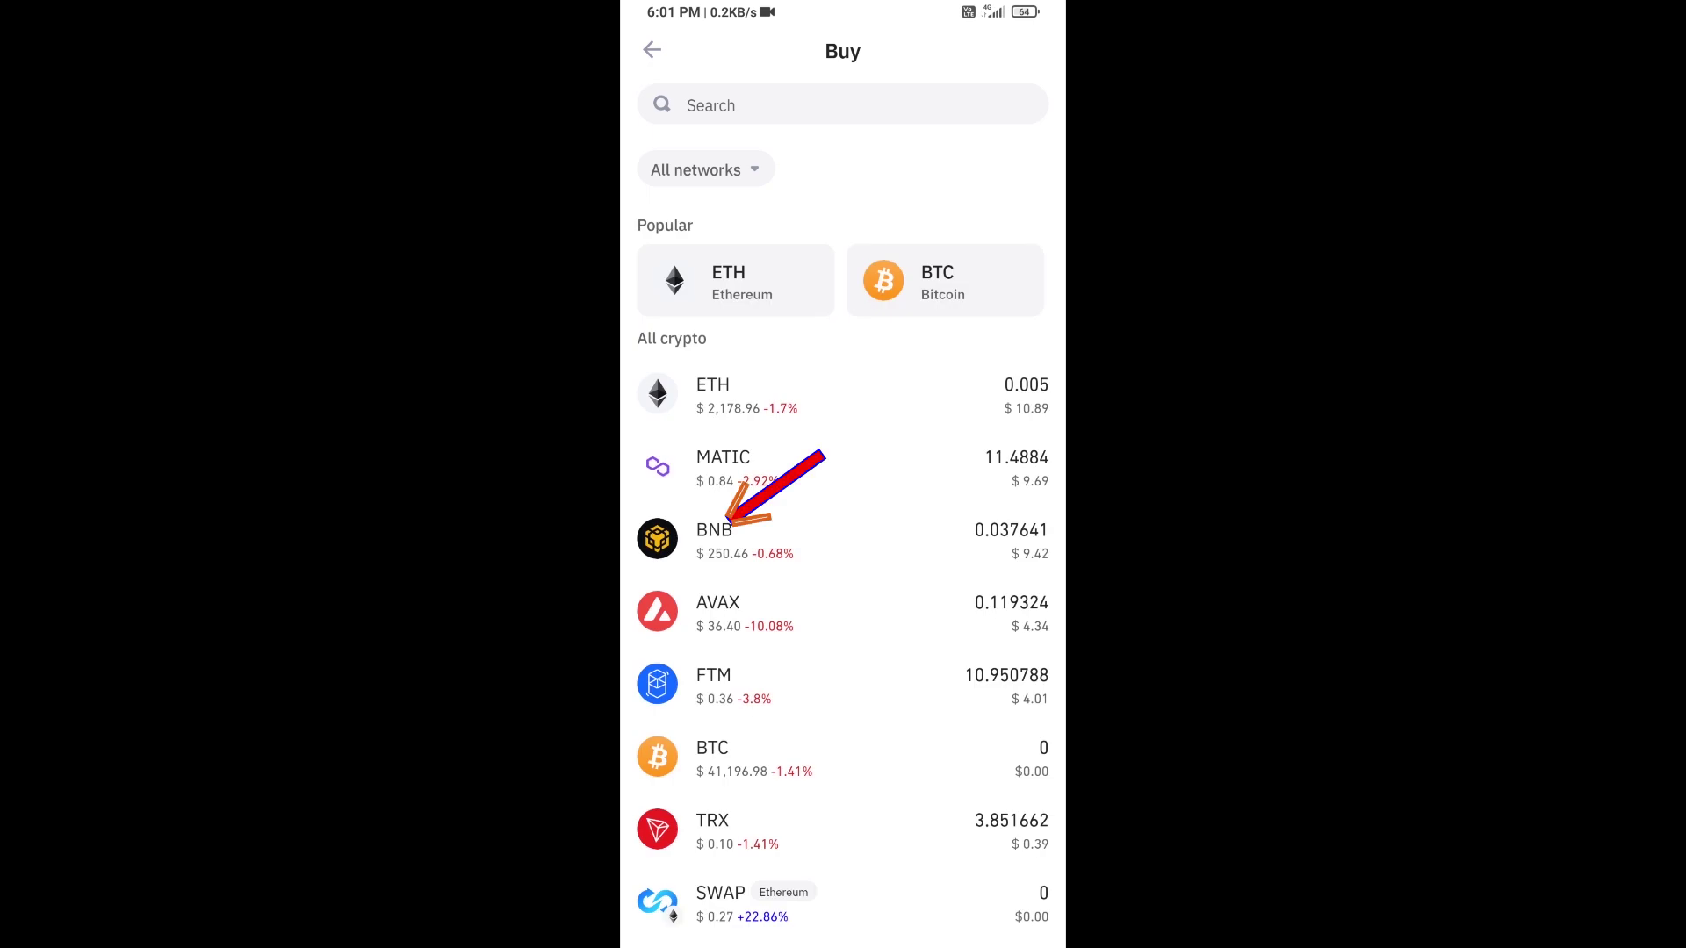
{"action": "left_click", "coordinate": [713, 540]}
{"action": "key", "text": "BackSpace"}
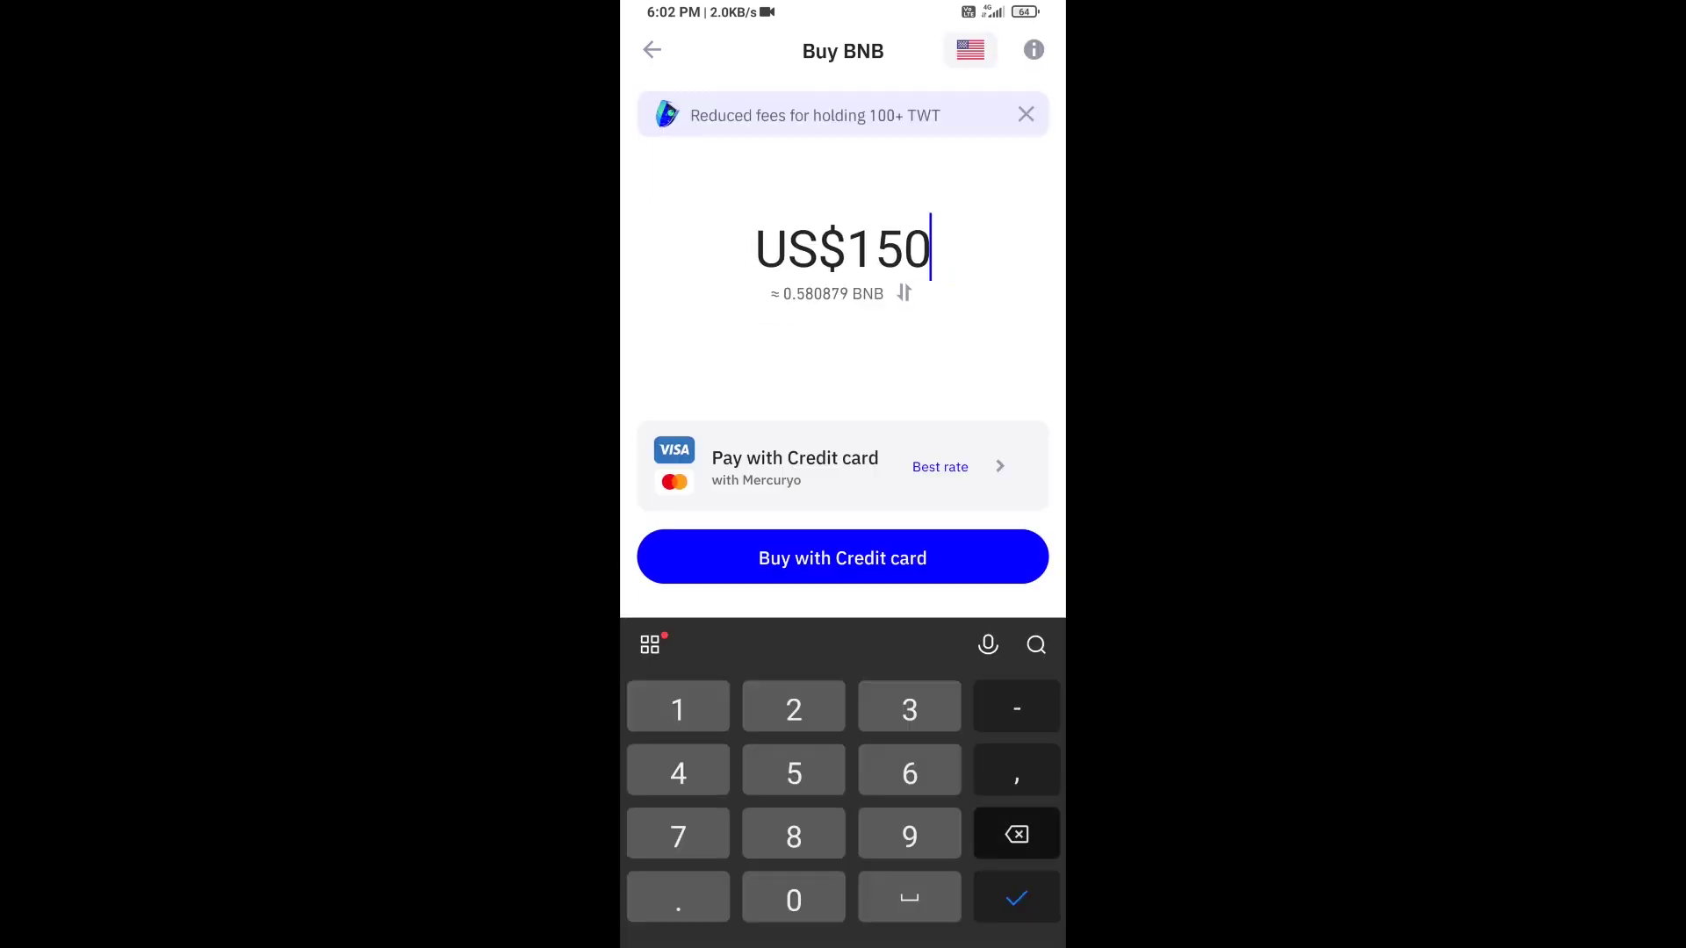
{"action": "key", "text": "BackSpace"}
{"action": "key", "text": "BackSpace"}
{"action": "key", "text": "BackSpace"}
{"action": "type", "text": "50"}
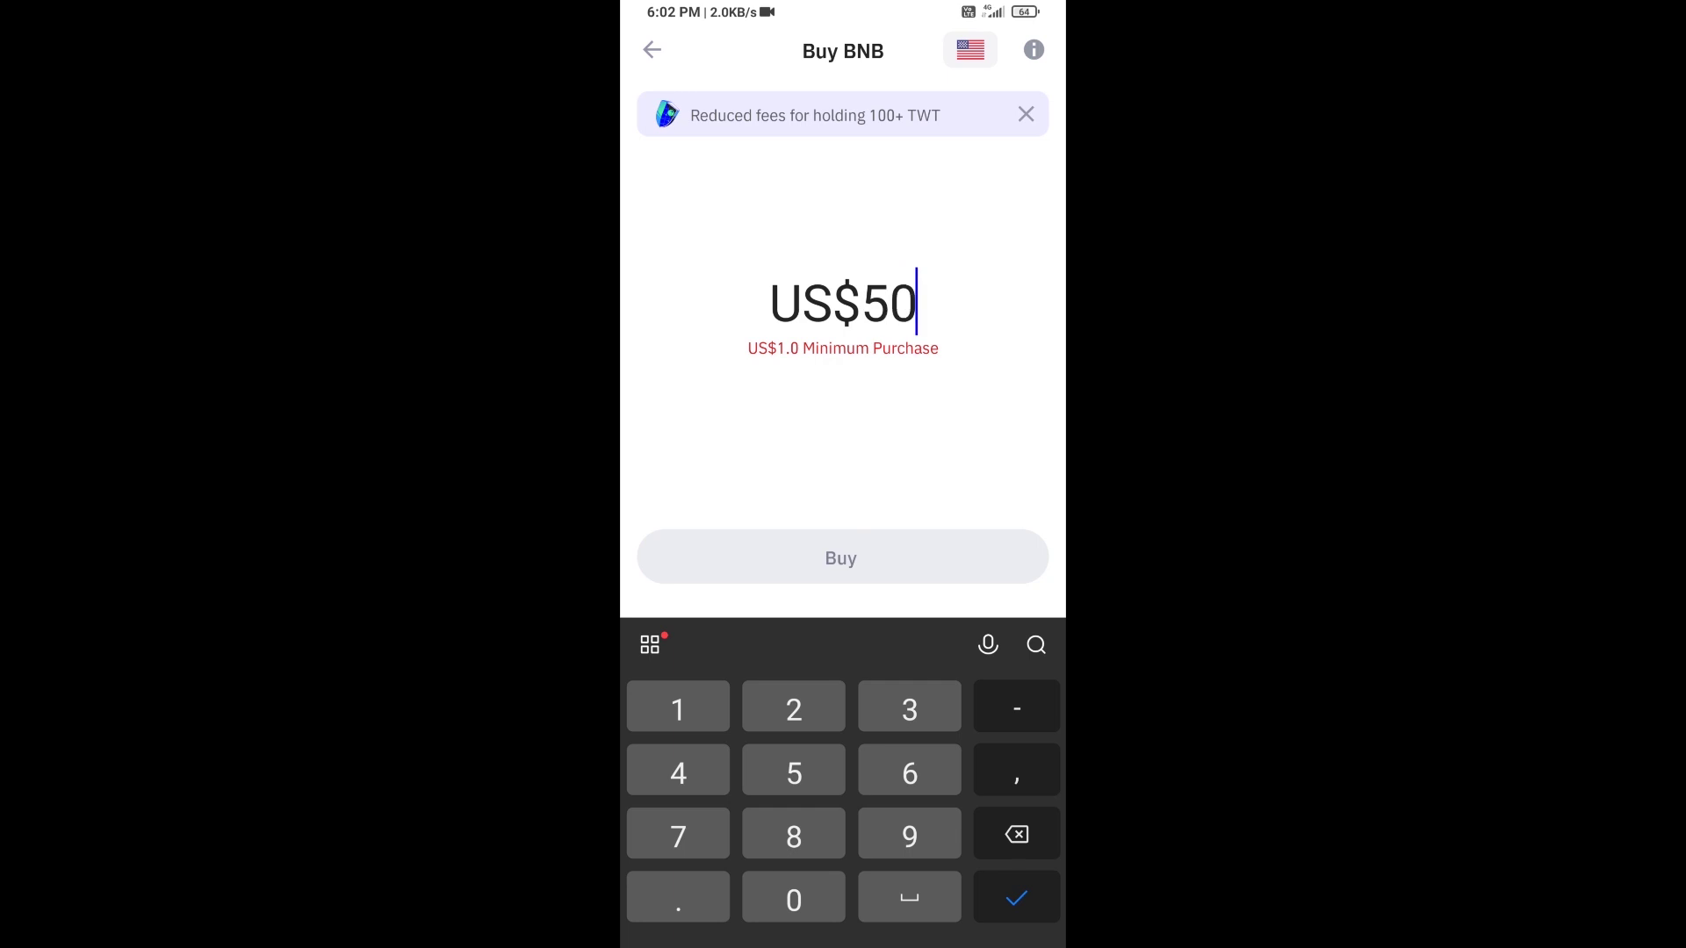
{"action": "key", "text": "Escape"}
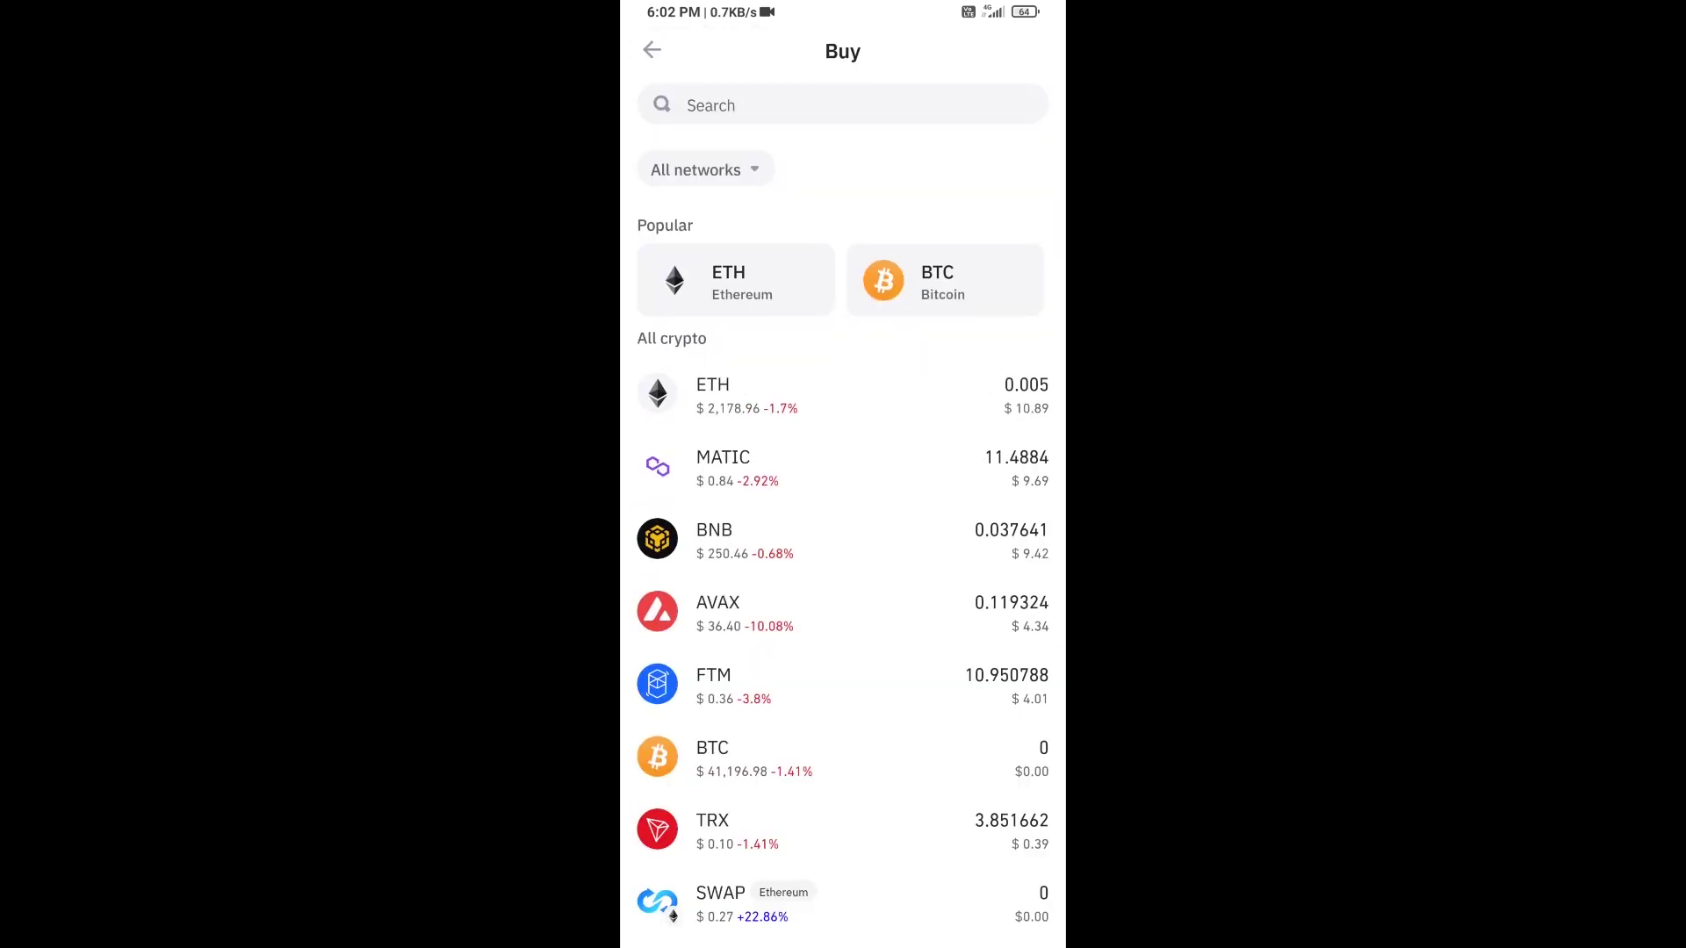
{"action": "key", "text": "Escape"}
- Check the BNB receiving address, then go to the wallet's built-in dApp browser
{"action": "left_click", "coordinate": [713, 633]}
{"action": "left_click", "coordinate": [788, 282]}
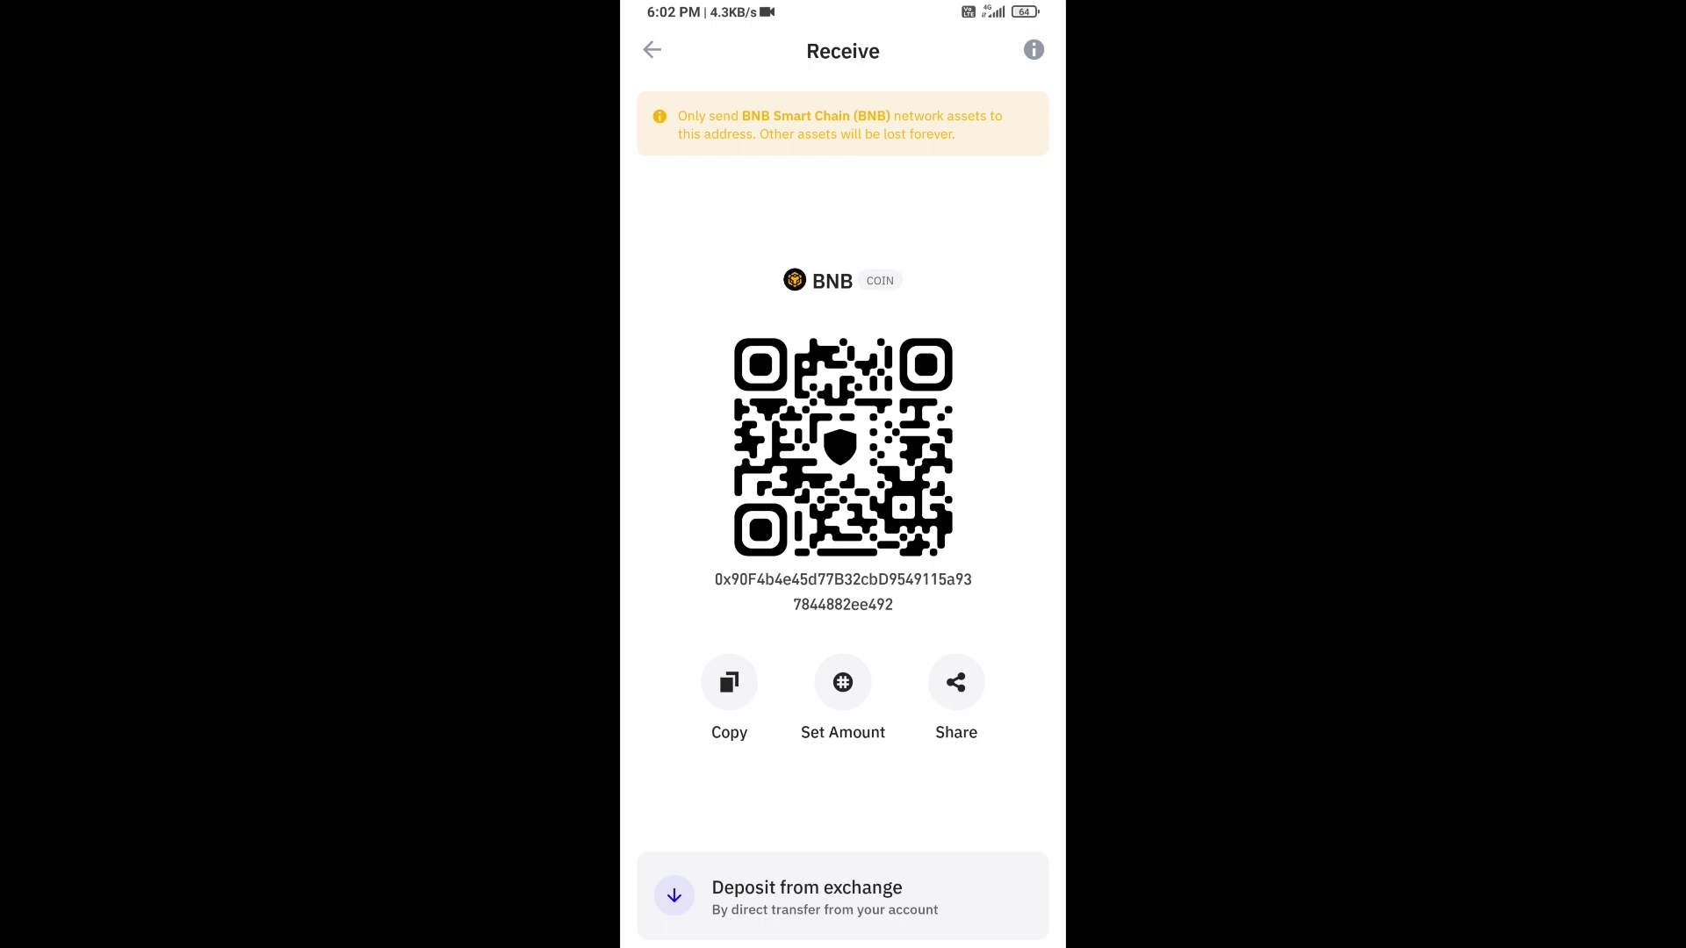
{"action": "key", "text": "Escape"}
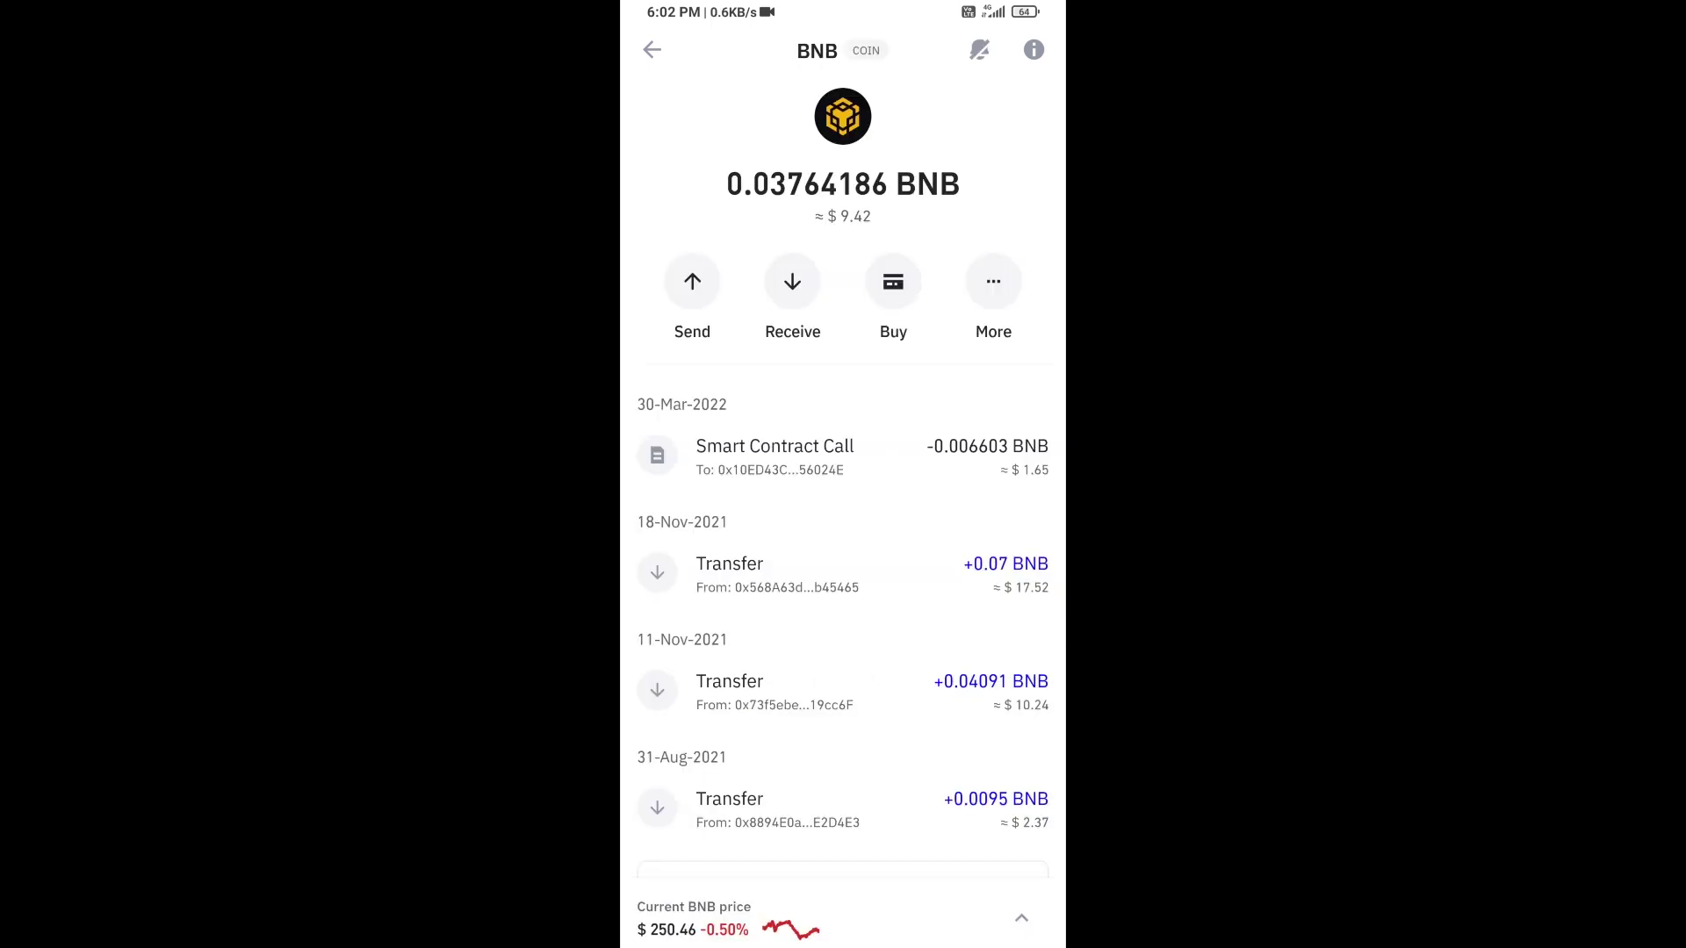
{"action": "key", "text": "Escape"}
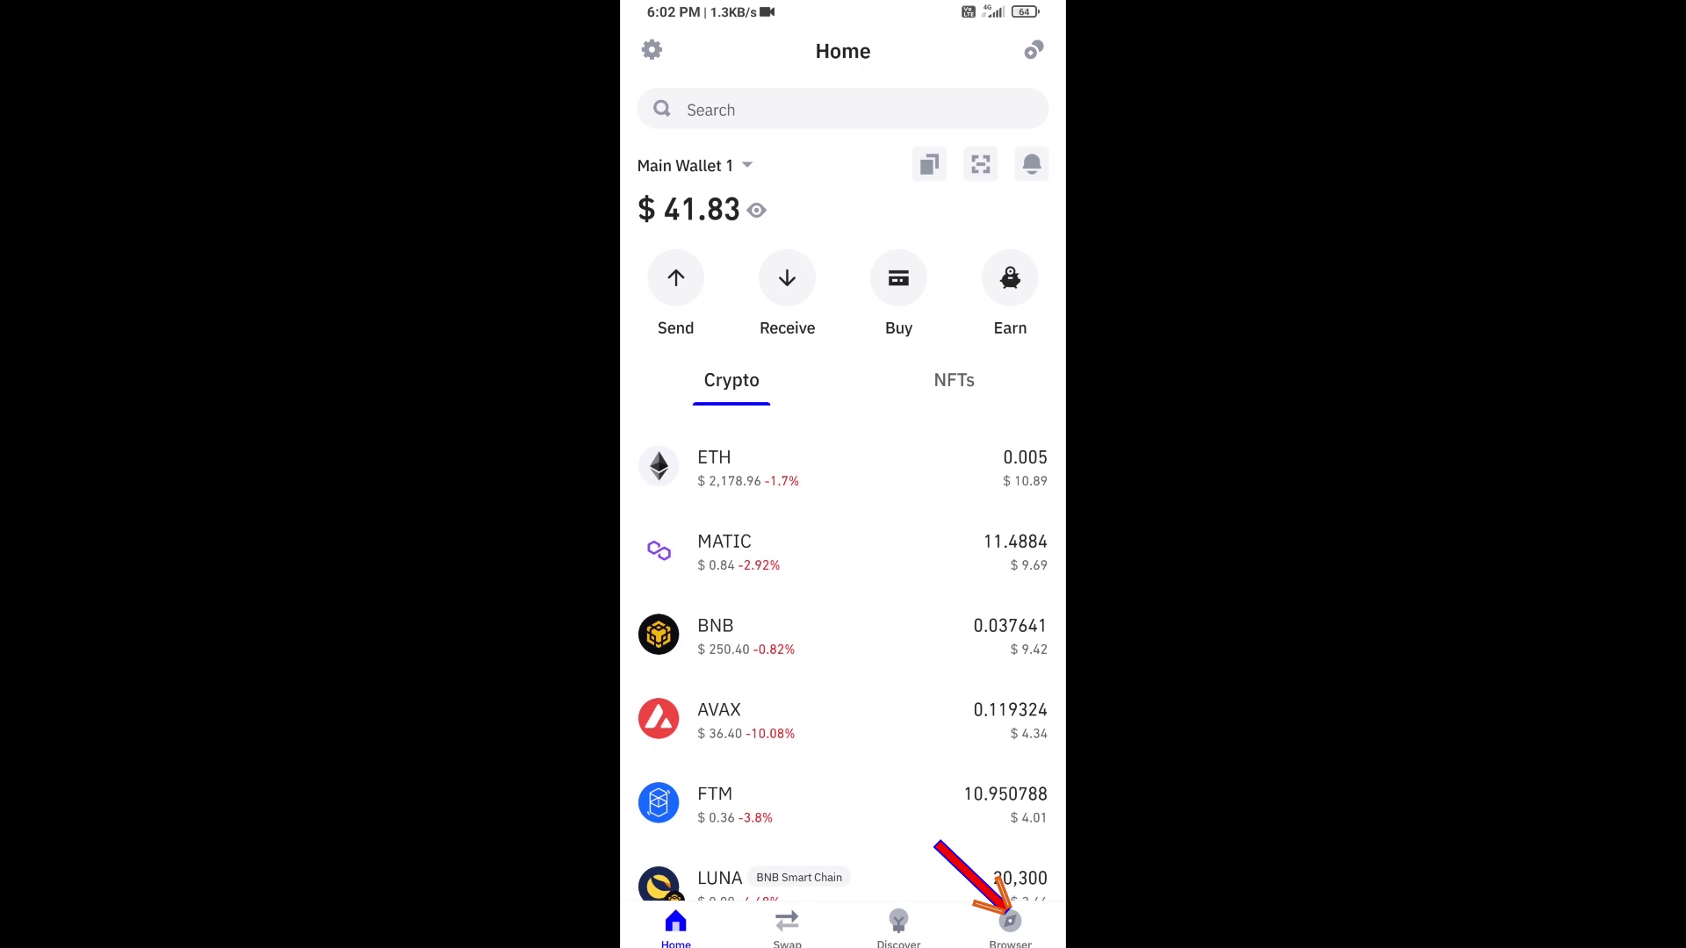
{"action": "left_click", "coordinate": [1011, 924]}
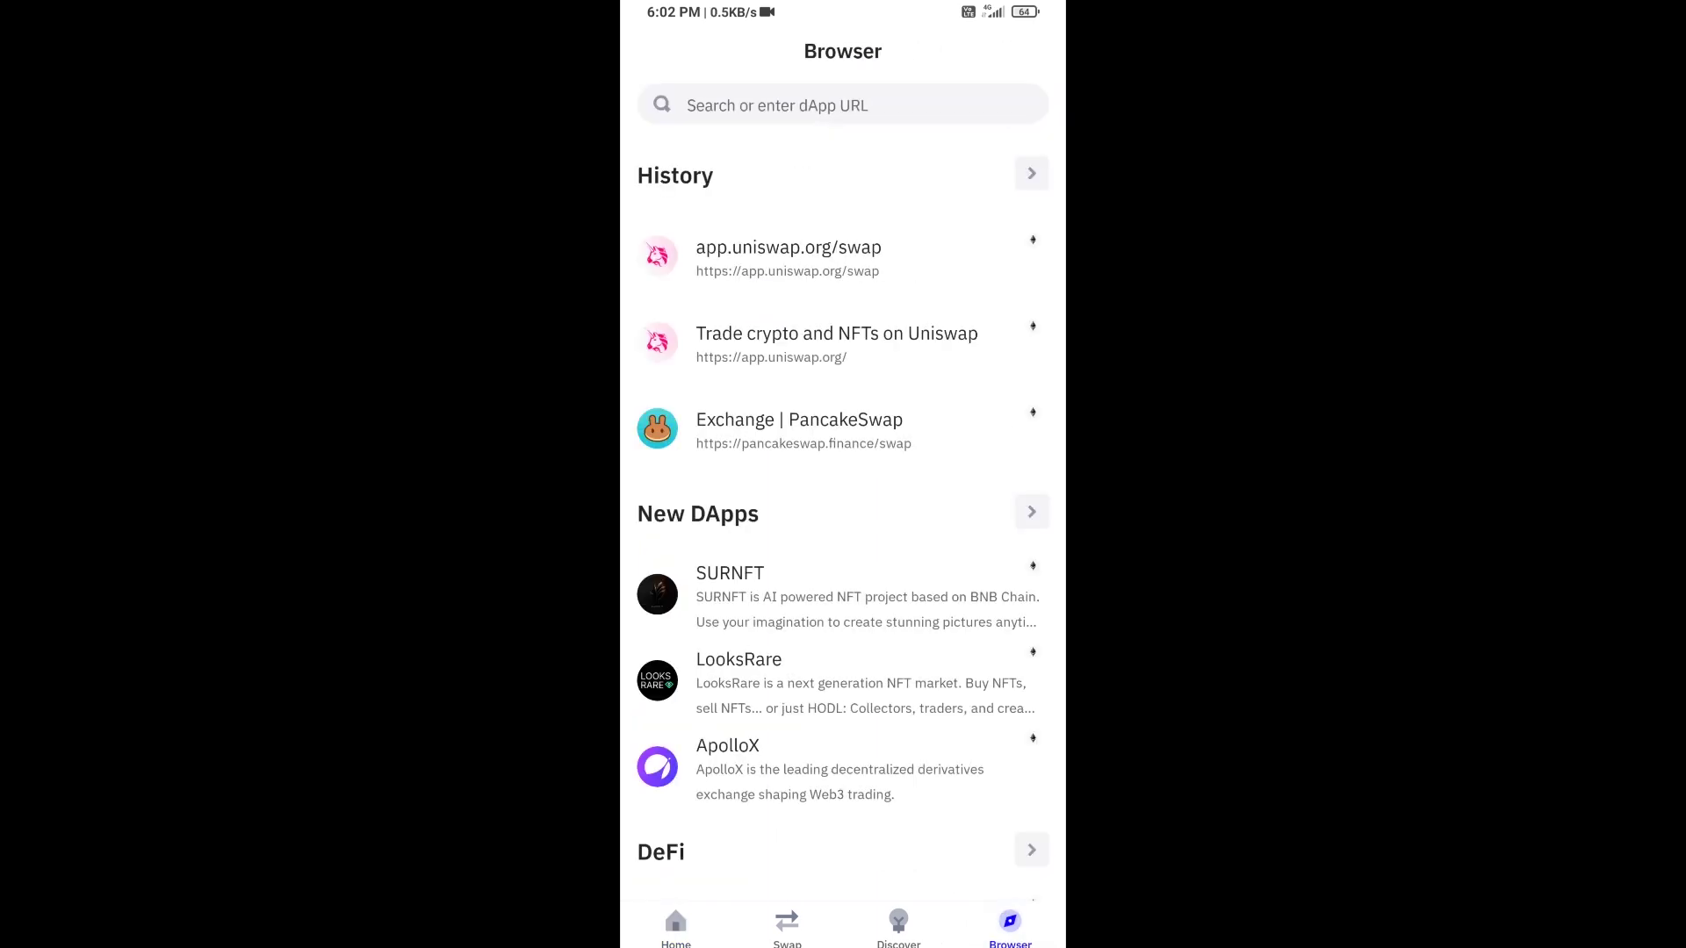
{"action": "scroll", "coordinate": [843, 527], "scroll_direction": "down", "scroll_amount": 5}
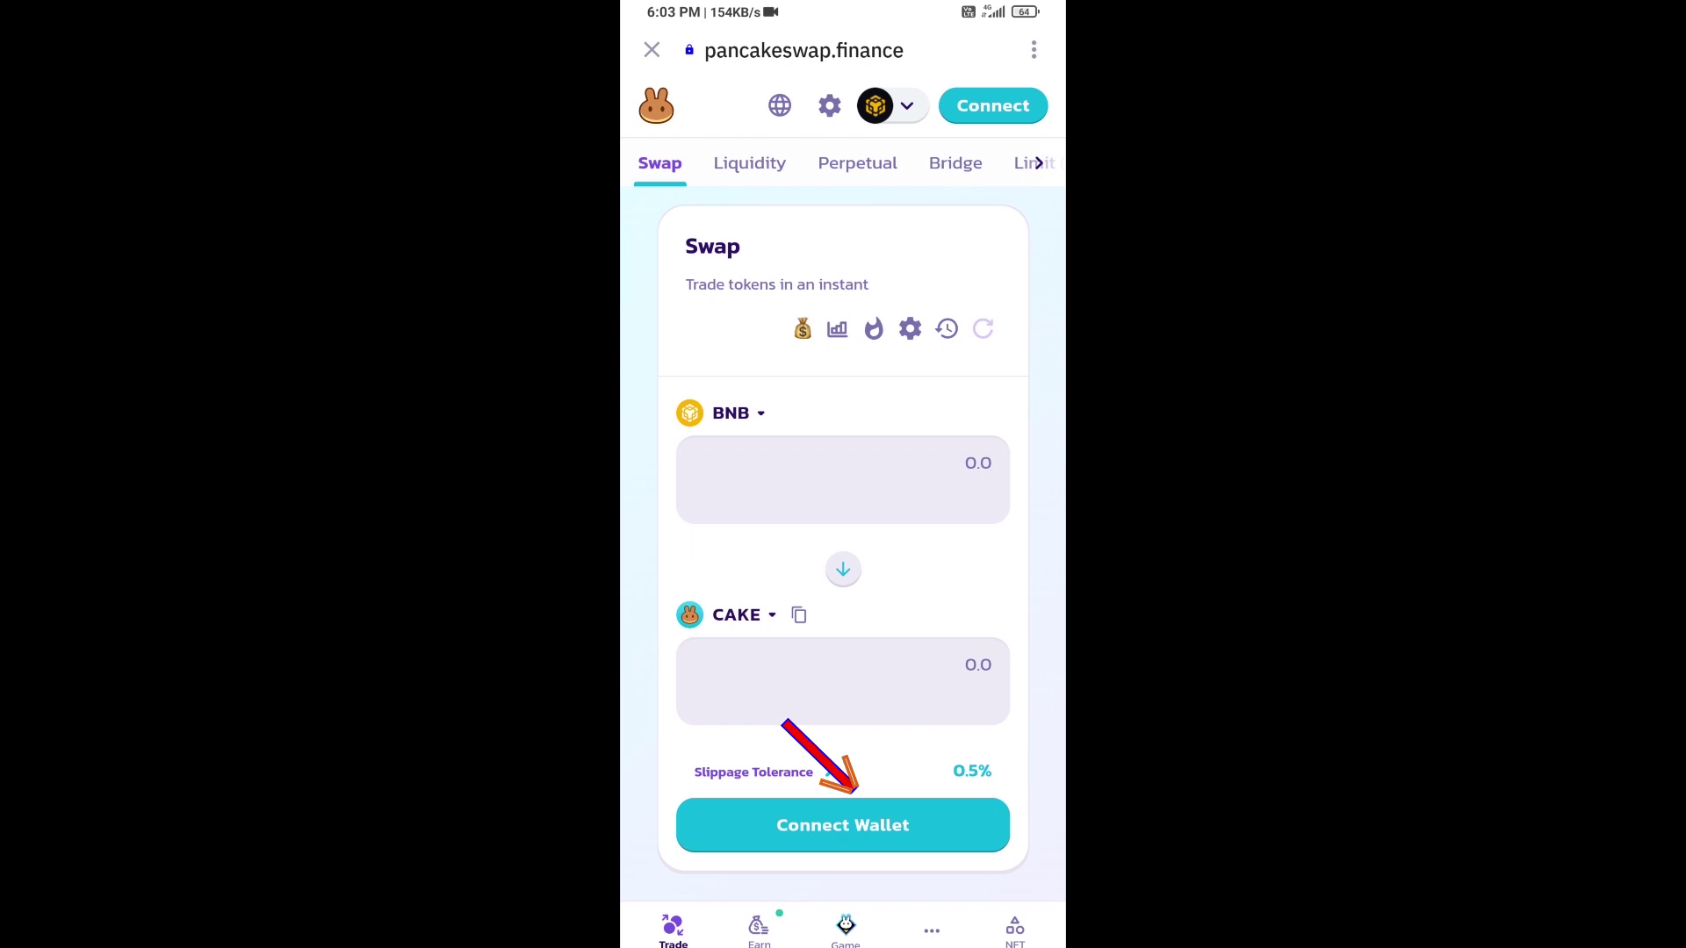
- Connect Trust Wallet to PancakeSwap and approve the dApp connection
{"action": "left_click", "coordinate": [843, 825]}
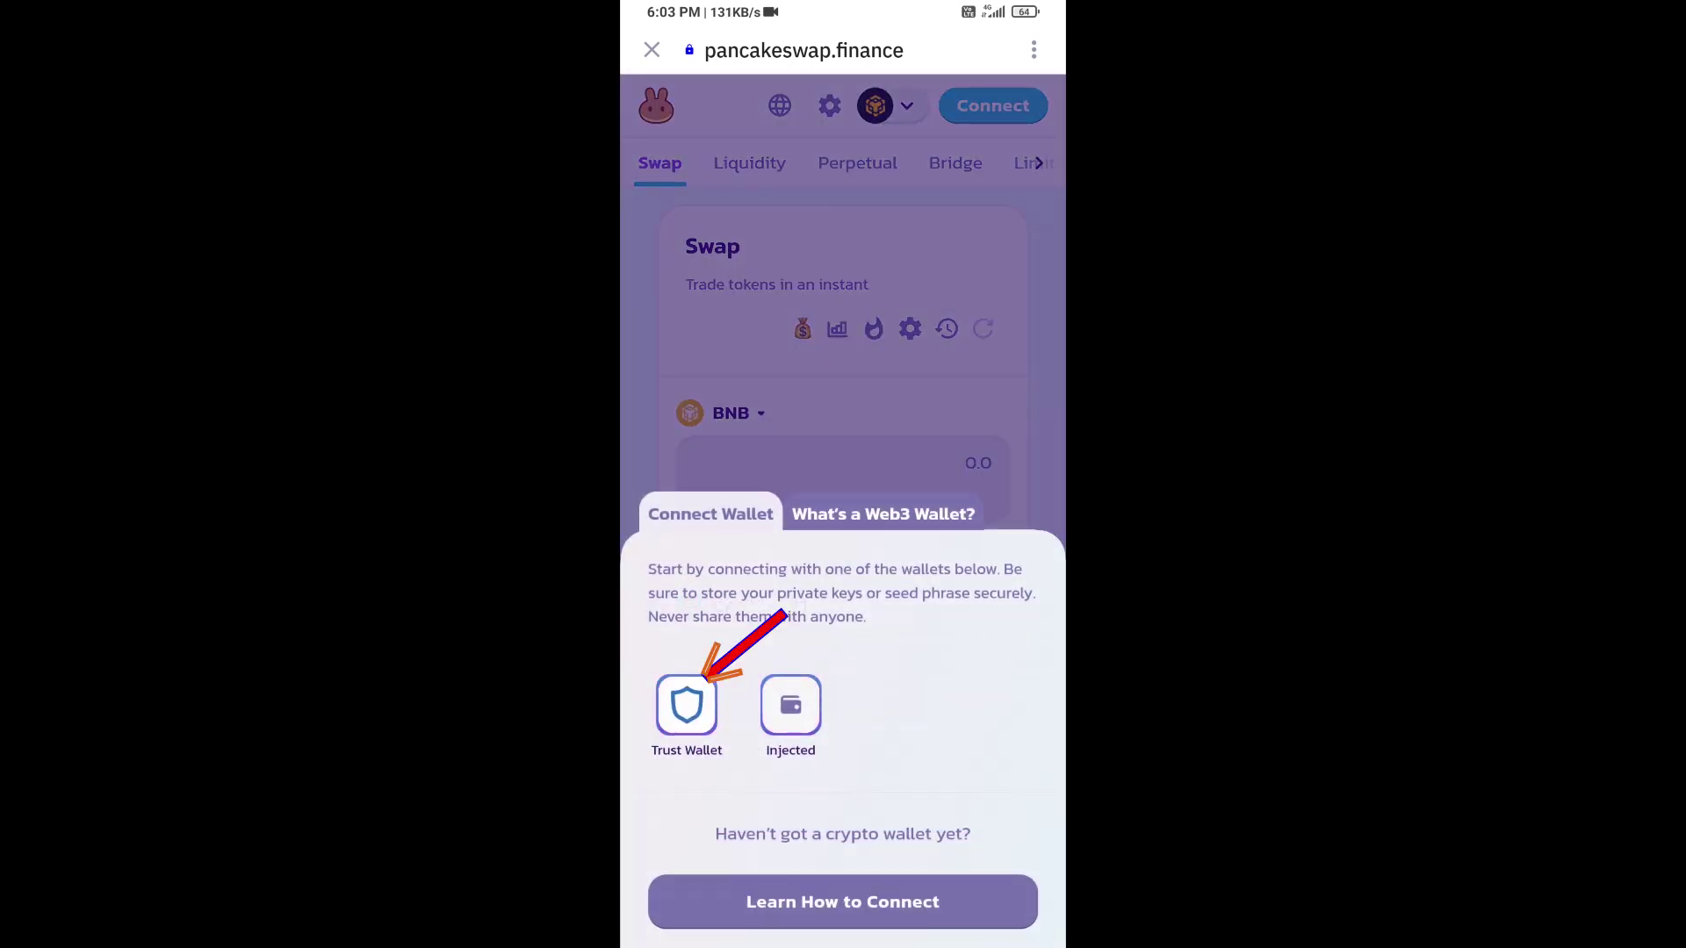
{"action": "left_click", "coordinate": [686, 704]}
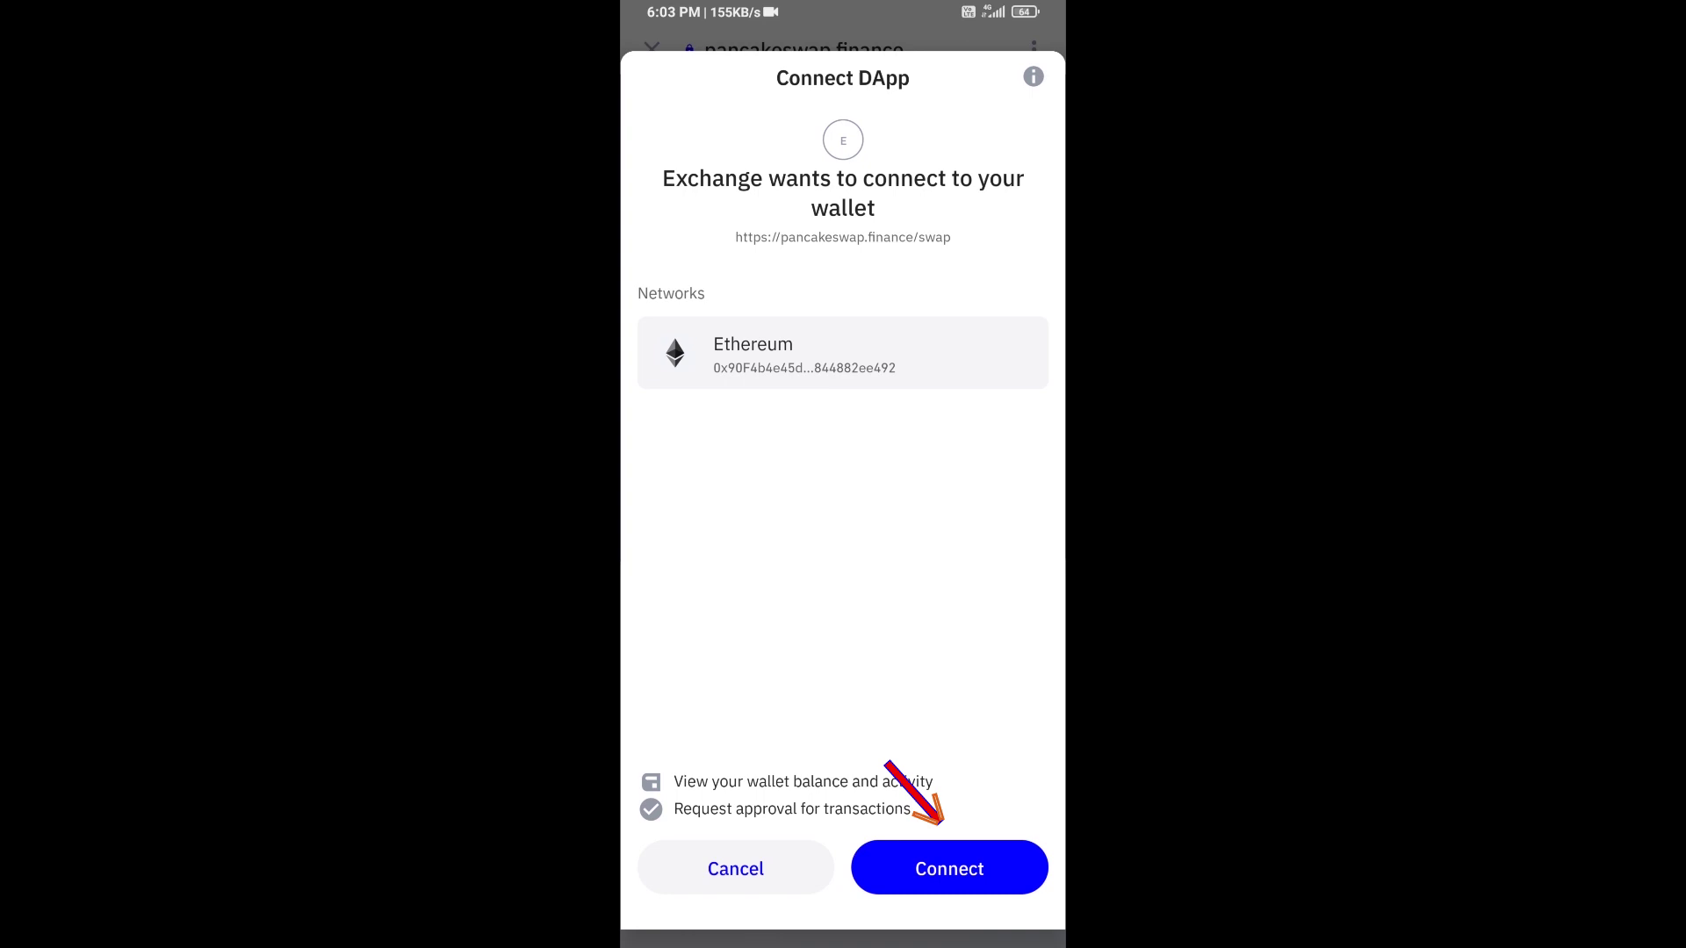
{"action": "left_click", "coordinate": [948, 869]}
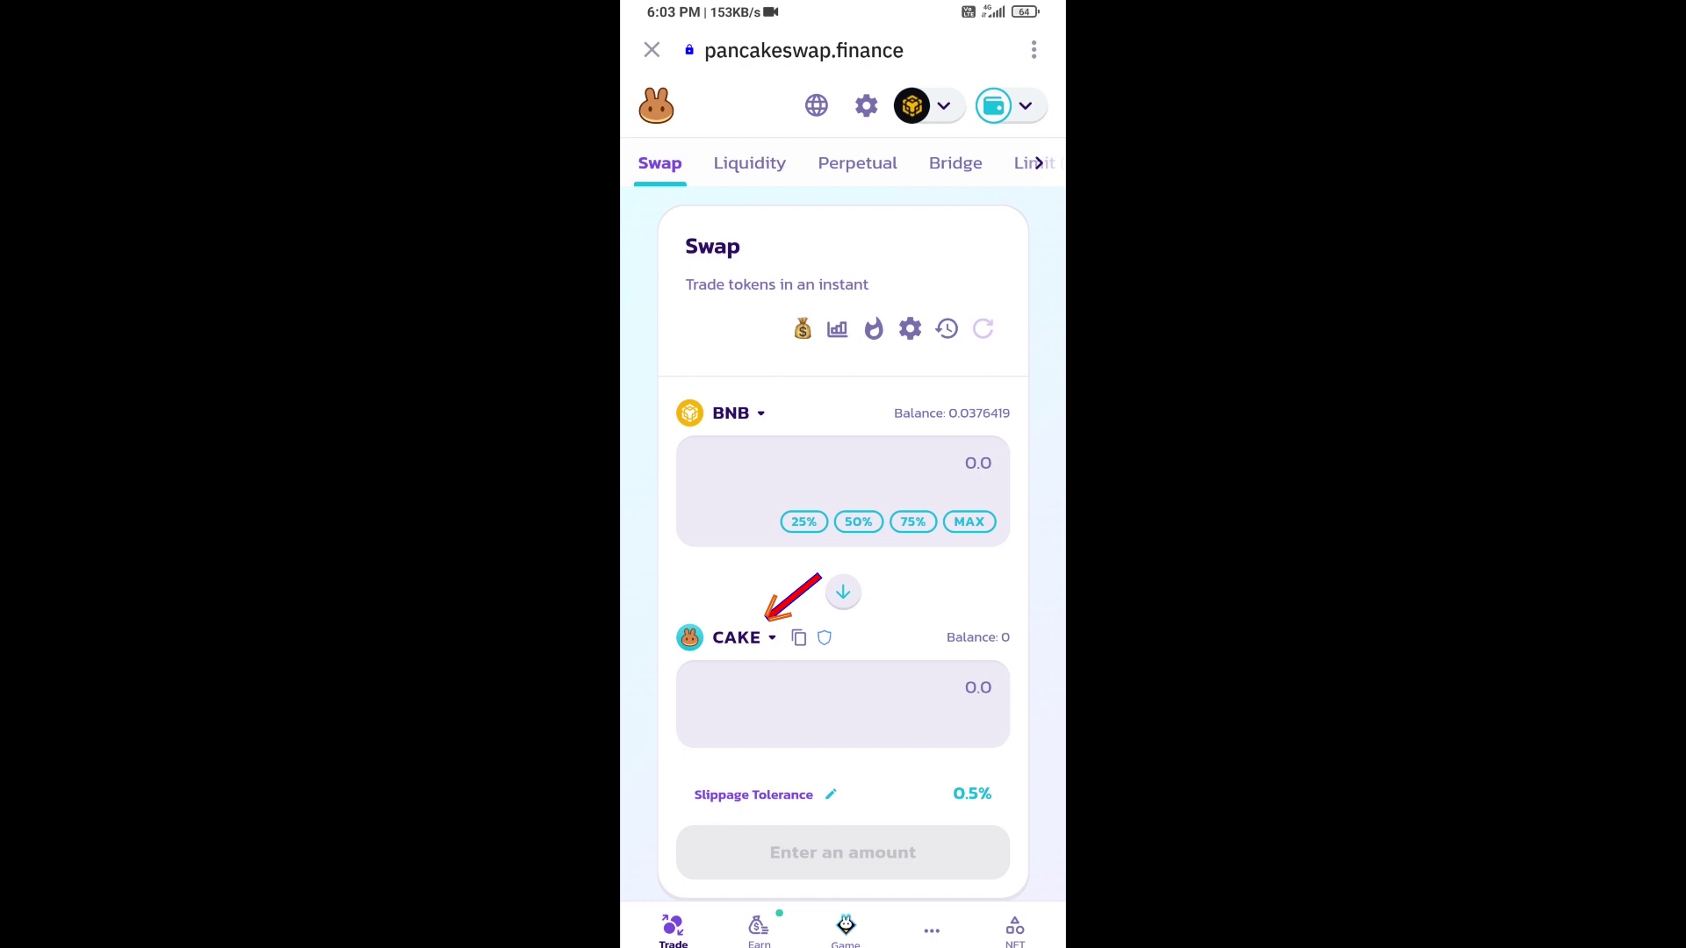
- Copy Pepe Wif Hat's BNB Smart Chain contract address in Chrome and switch back to the token picker
{"action": "left_click", "coordinate": [737, 637]}
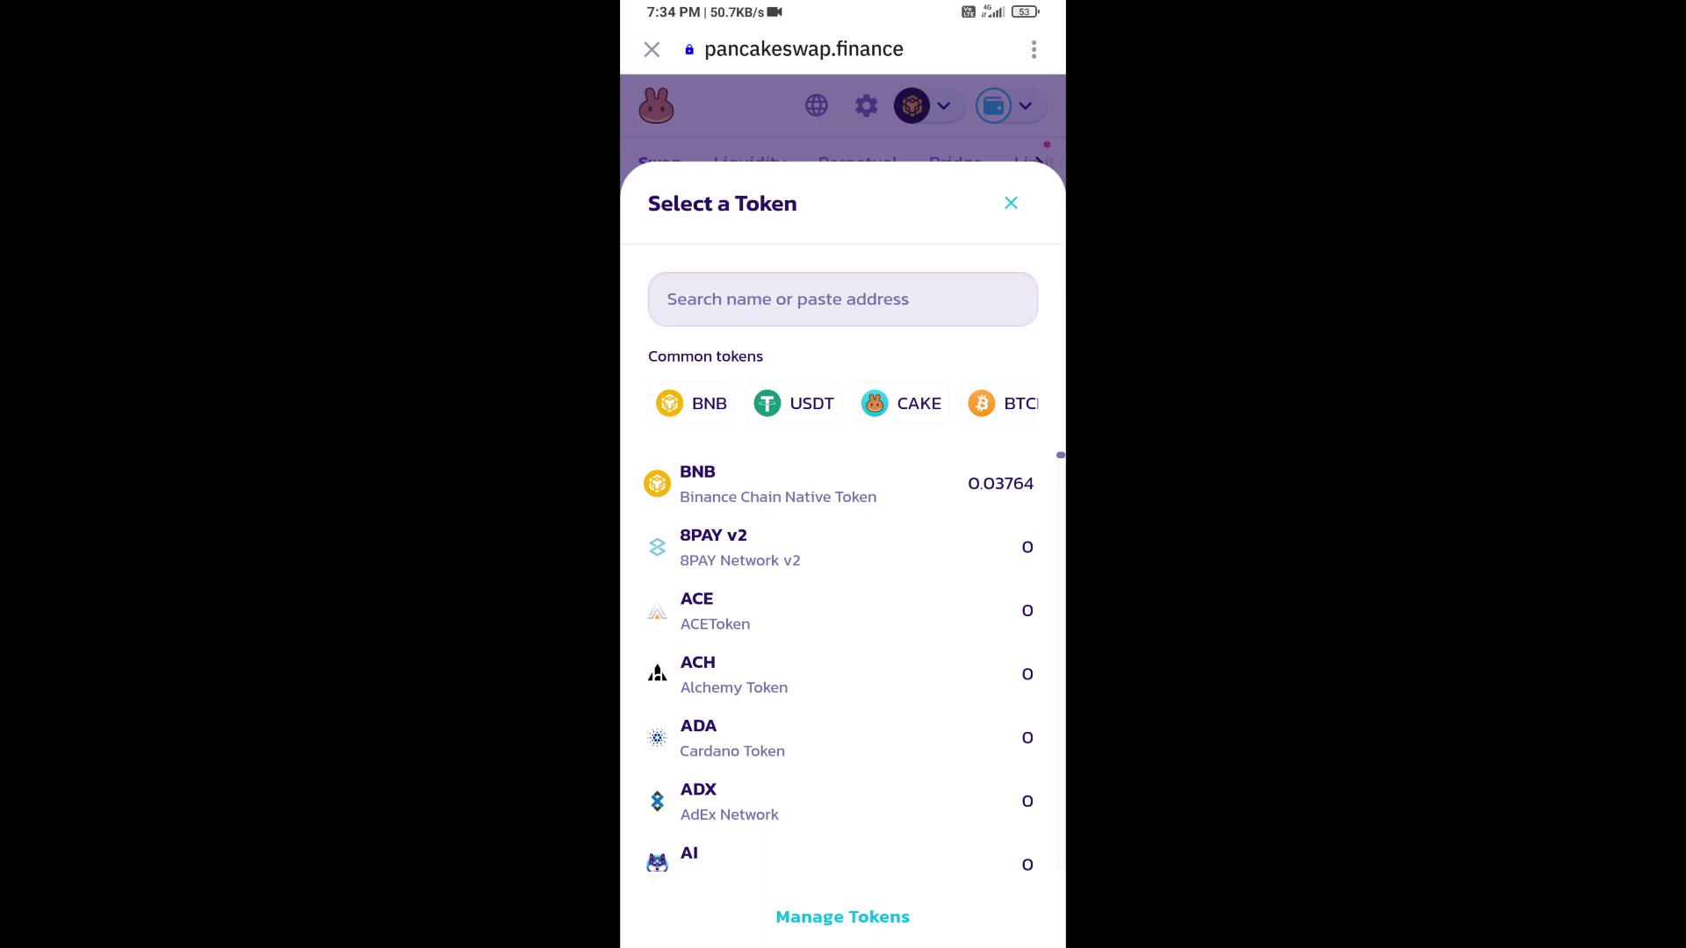
{"action": "left_click_drag", "start_coordinate": [843, 941], "coordinate": [842, 592]}
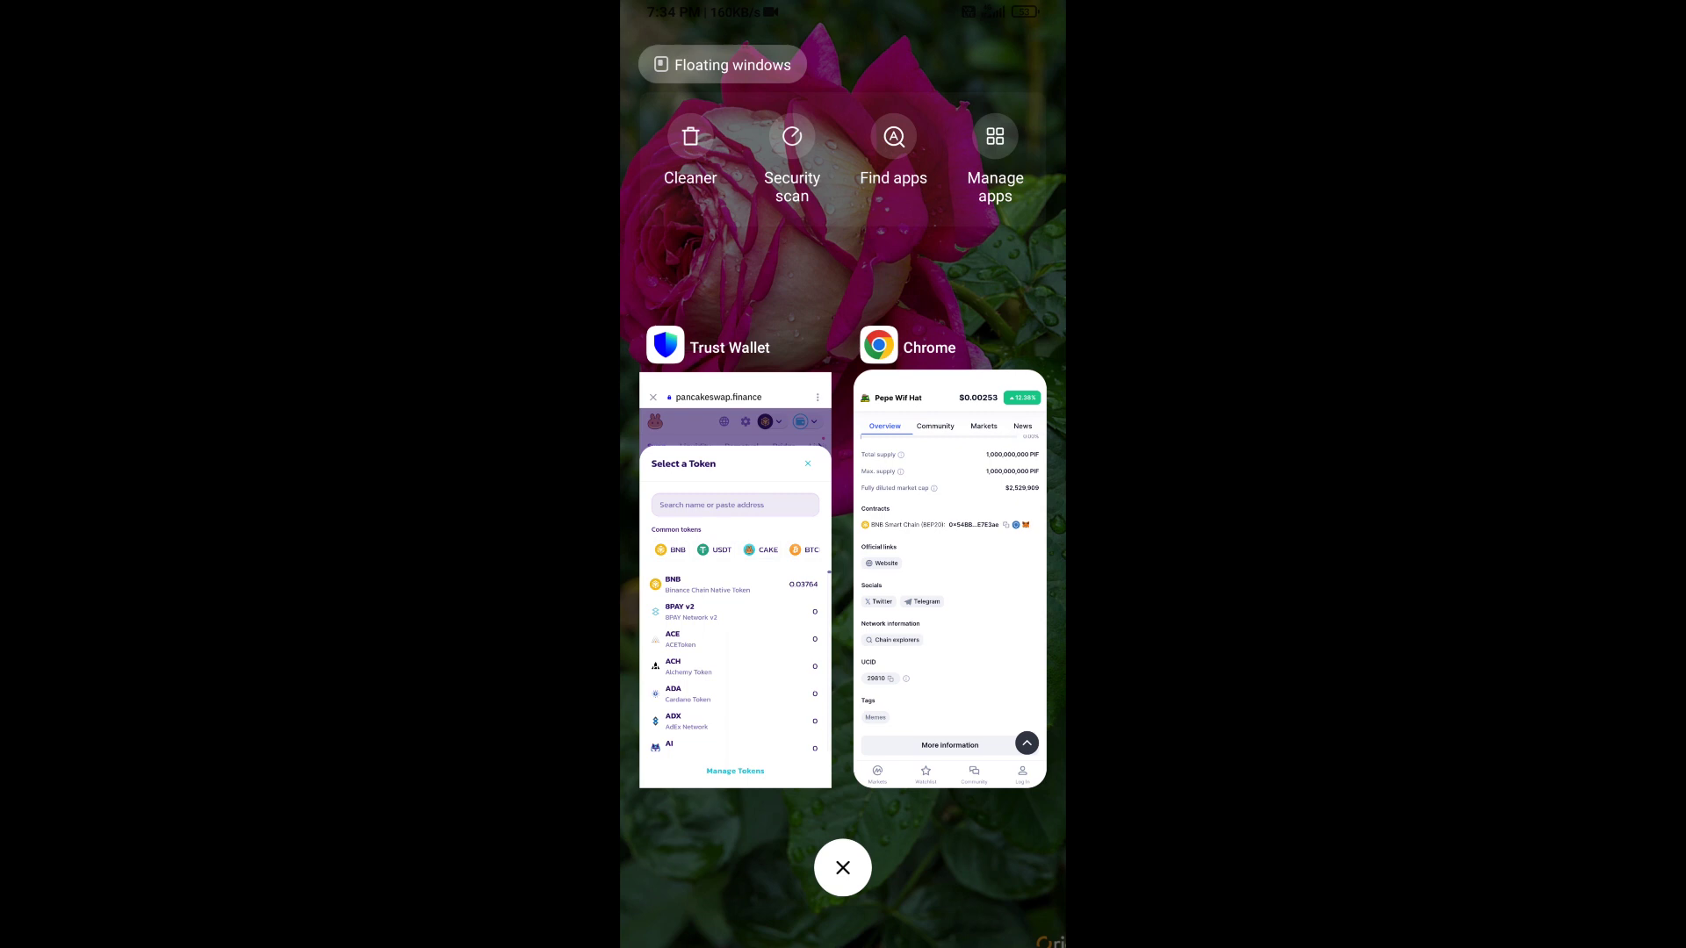
{"action": "left_click", "coordinate": [738, 619]}
{"action": "left_click", "coordinate": [971, 370]}
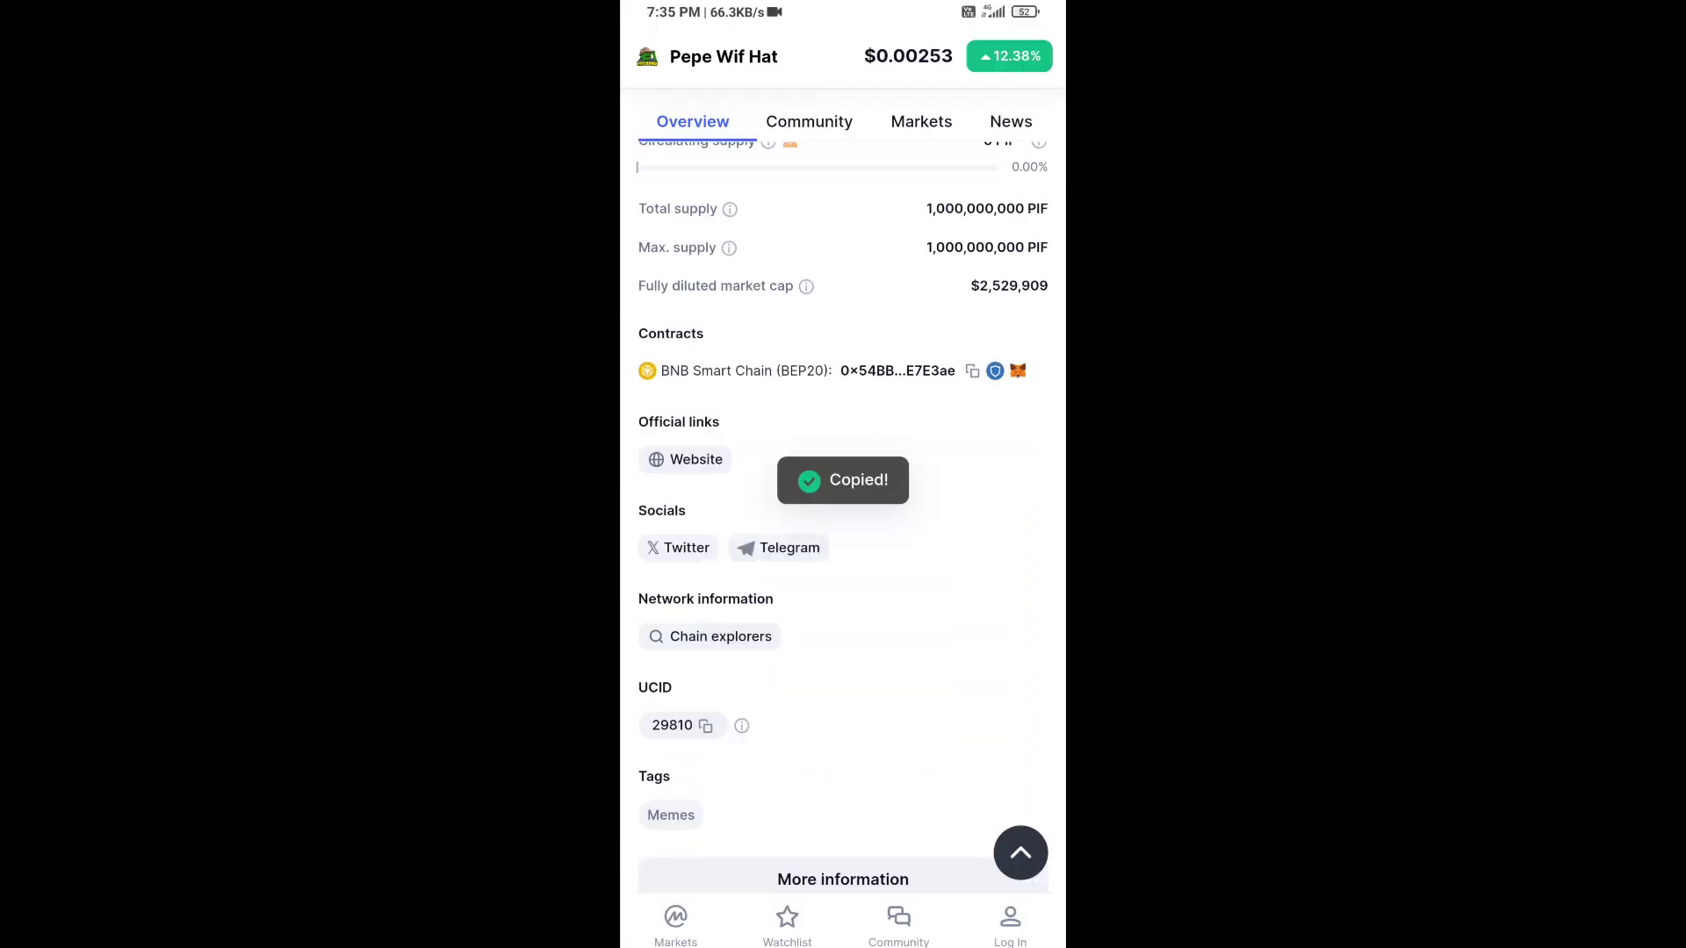
{"action": "left_click_drag", "start_coordinate": [843, 942], "coordinate": [843, 633]}
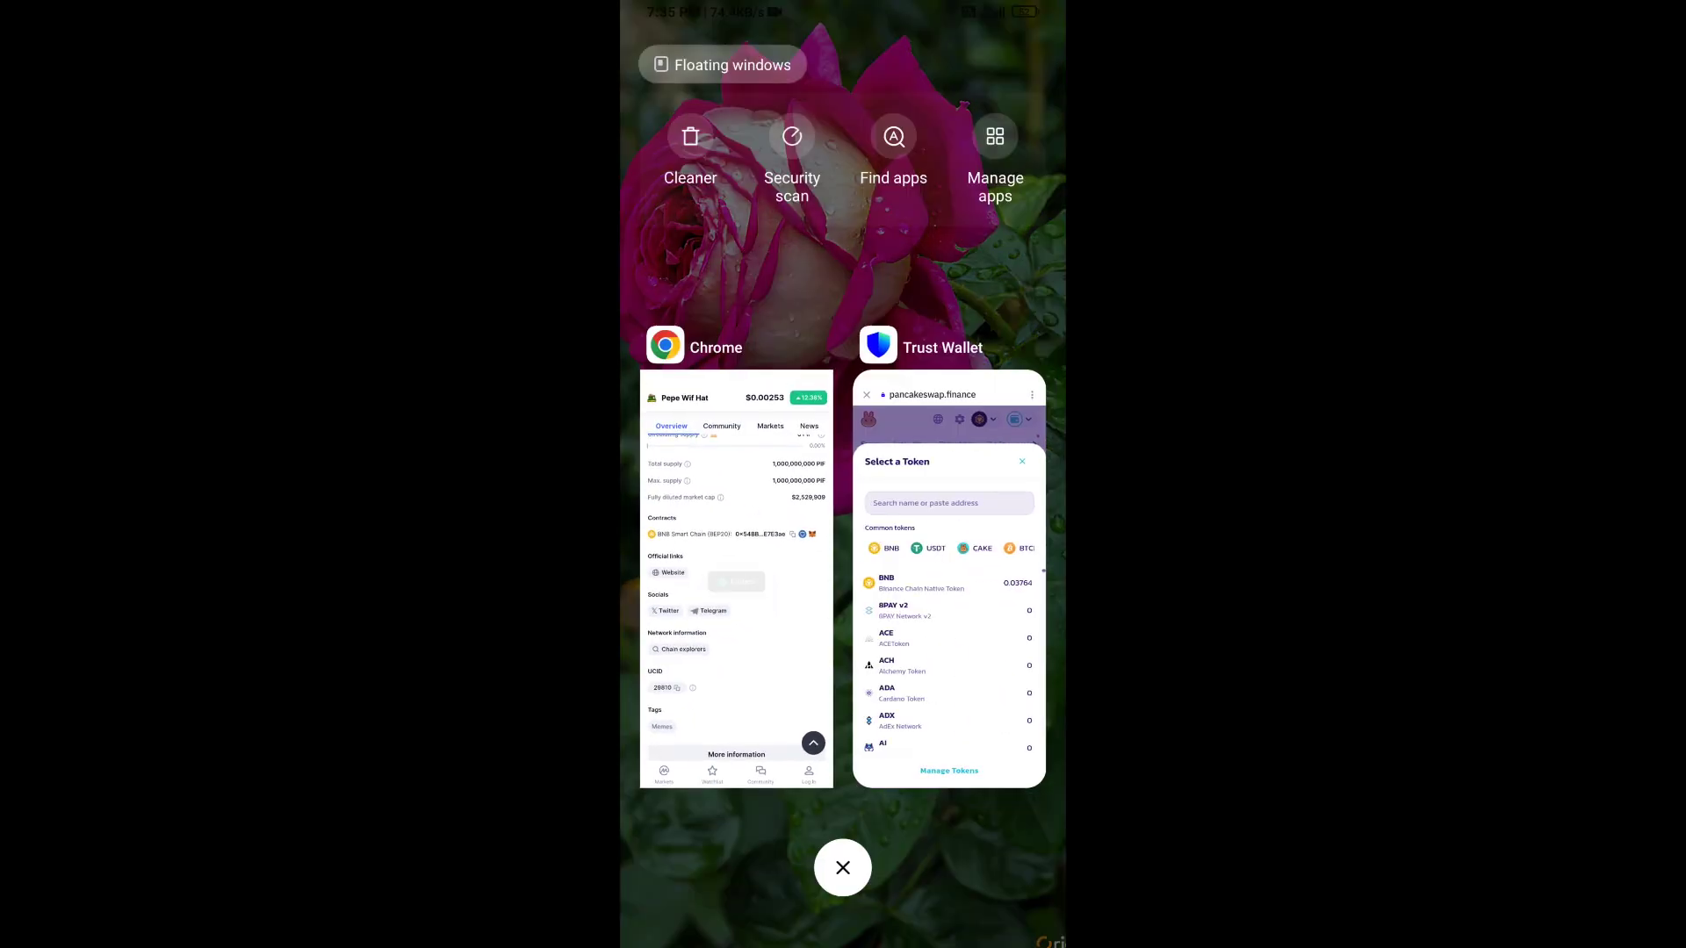
{"action": "left_click", "coordinate": [948, 567]}
- Paste the PIF contract address, acknowledge the risk warning and import PIF as the output token
{"action": "left_click", "coordinate": [790, 299]}
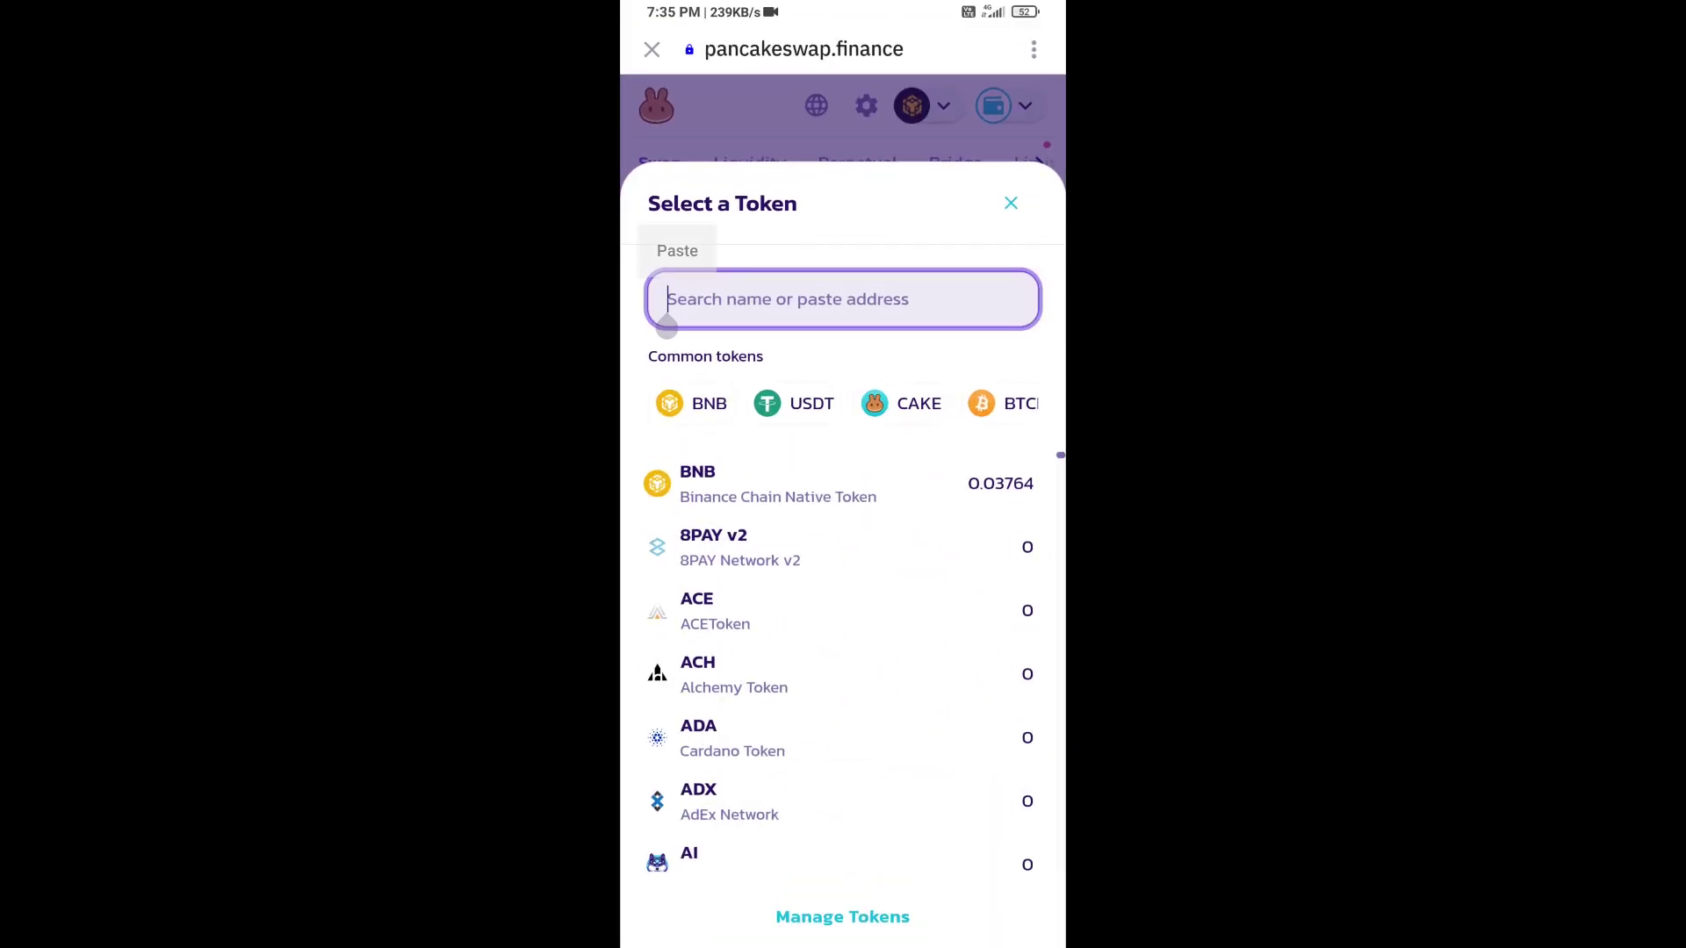
{"action": "left_click", "coordinate": [677, 251]}
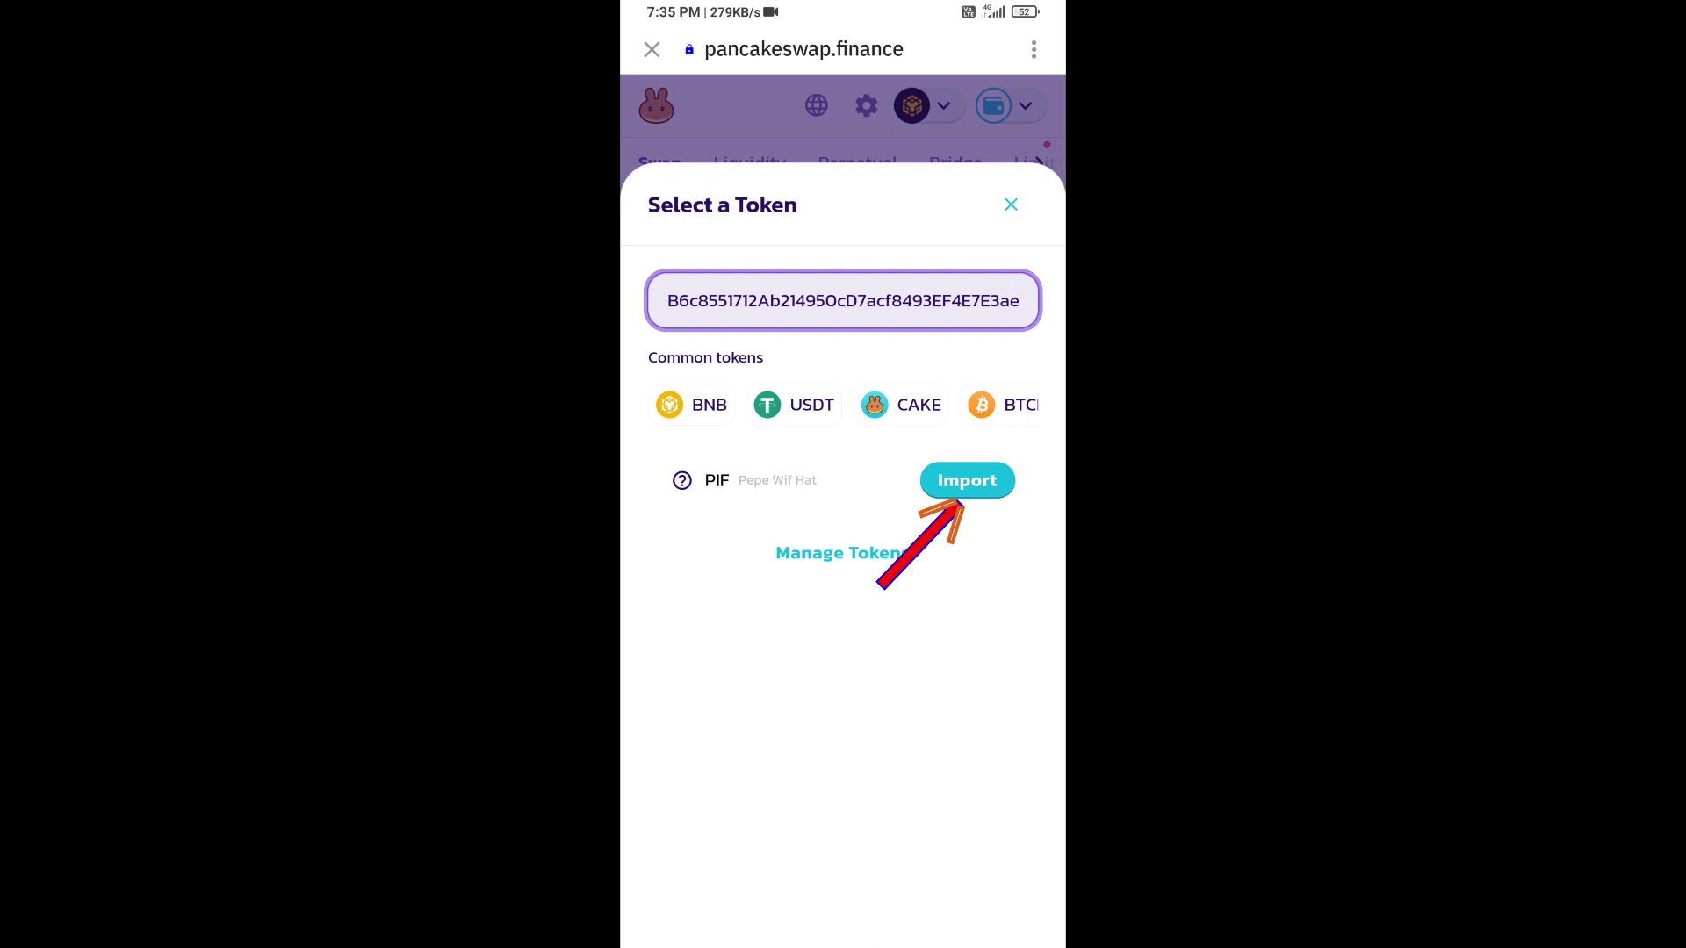
{"action": "left_click", "coordinate": [967, 480]}
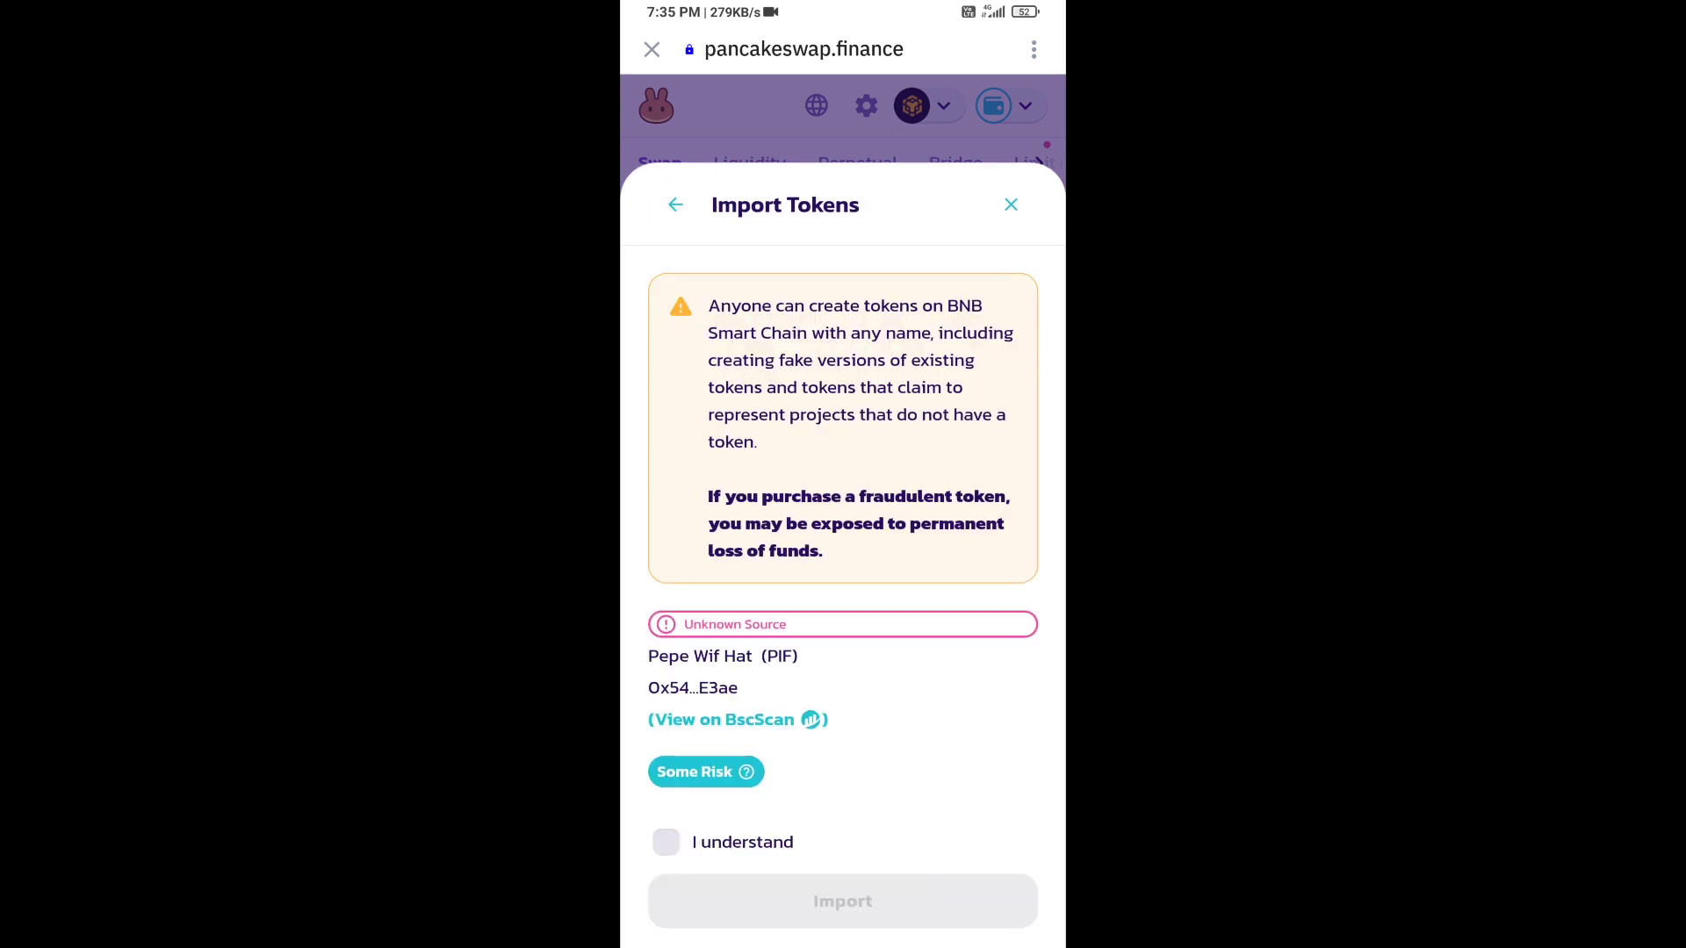
{"action": "left_click", "coordinate": [664, 842]}
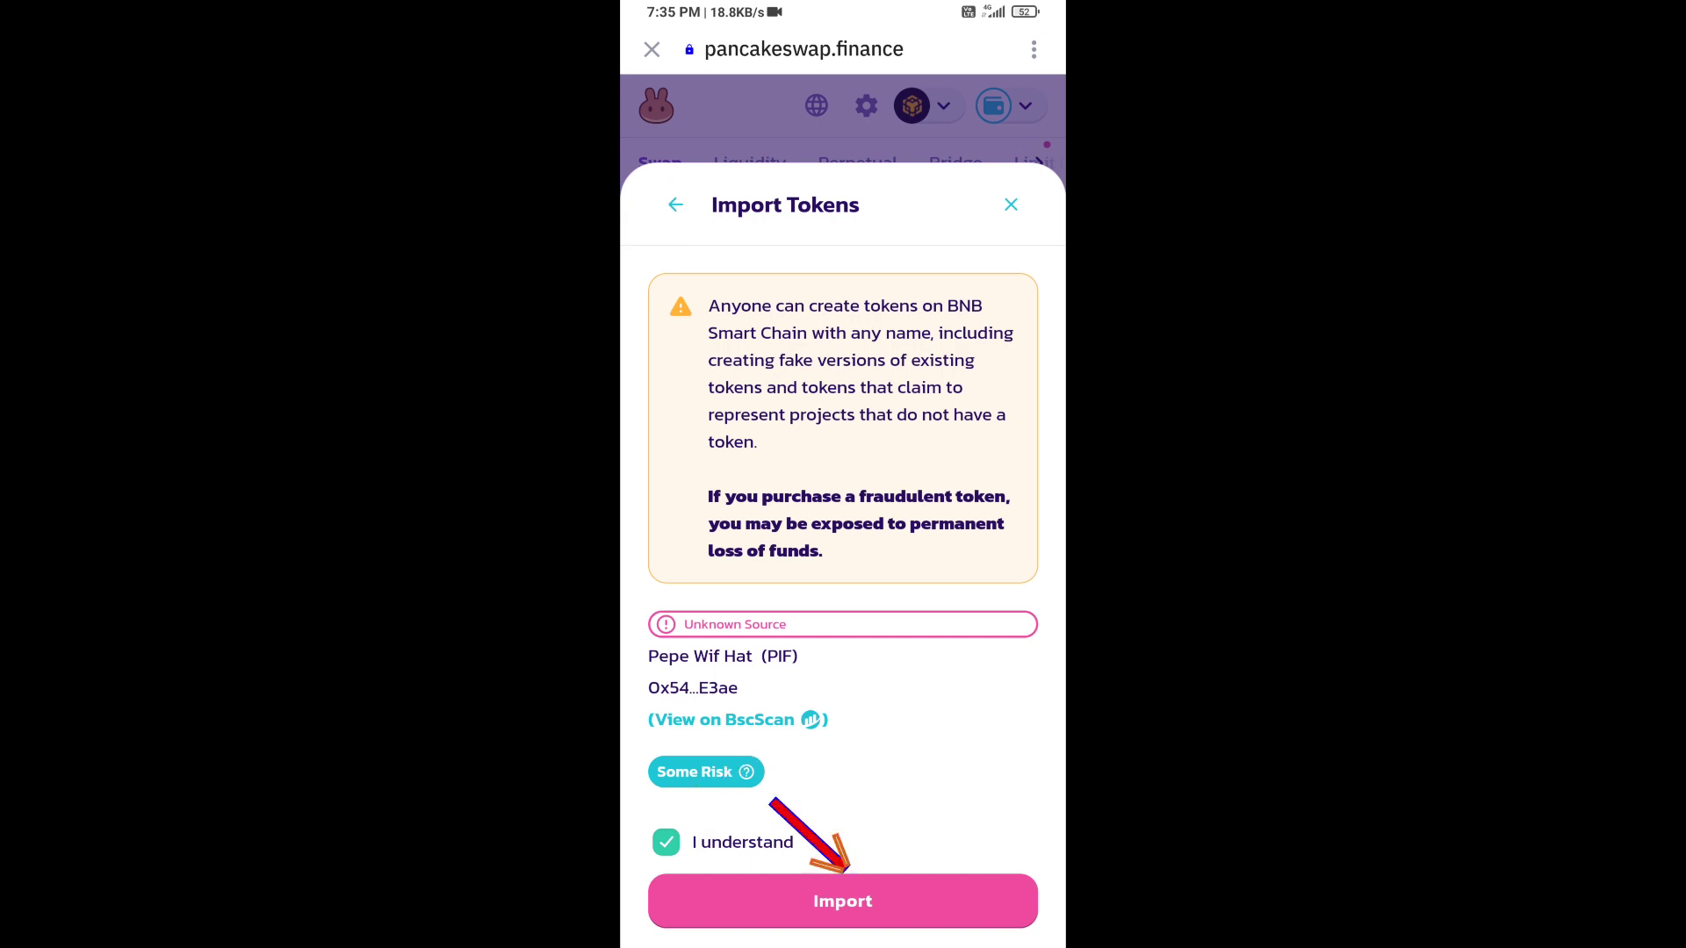
{"action": "left_click", "coordinate": [842, 901]}
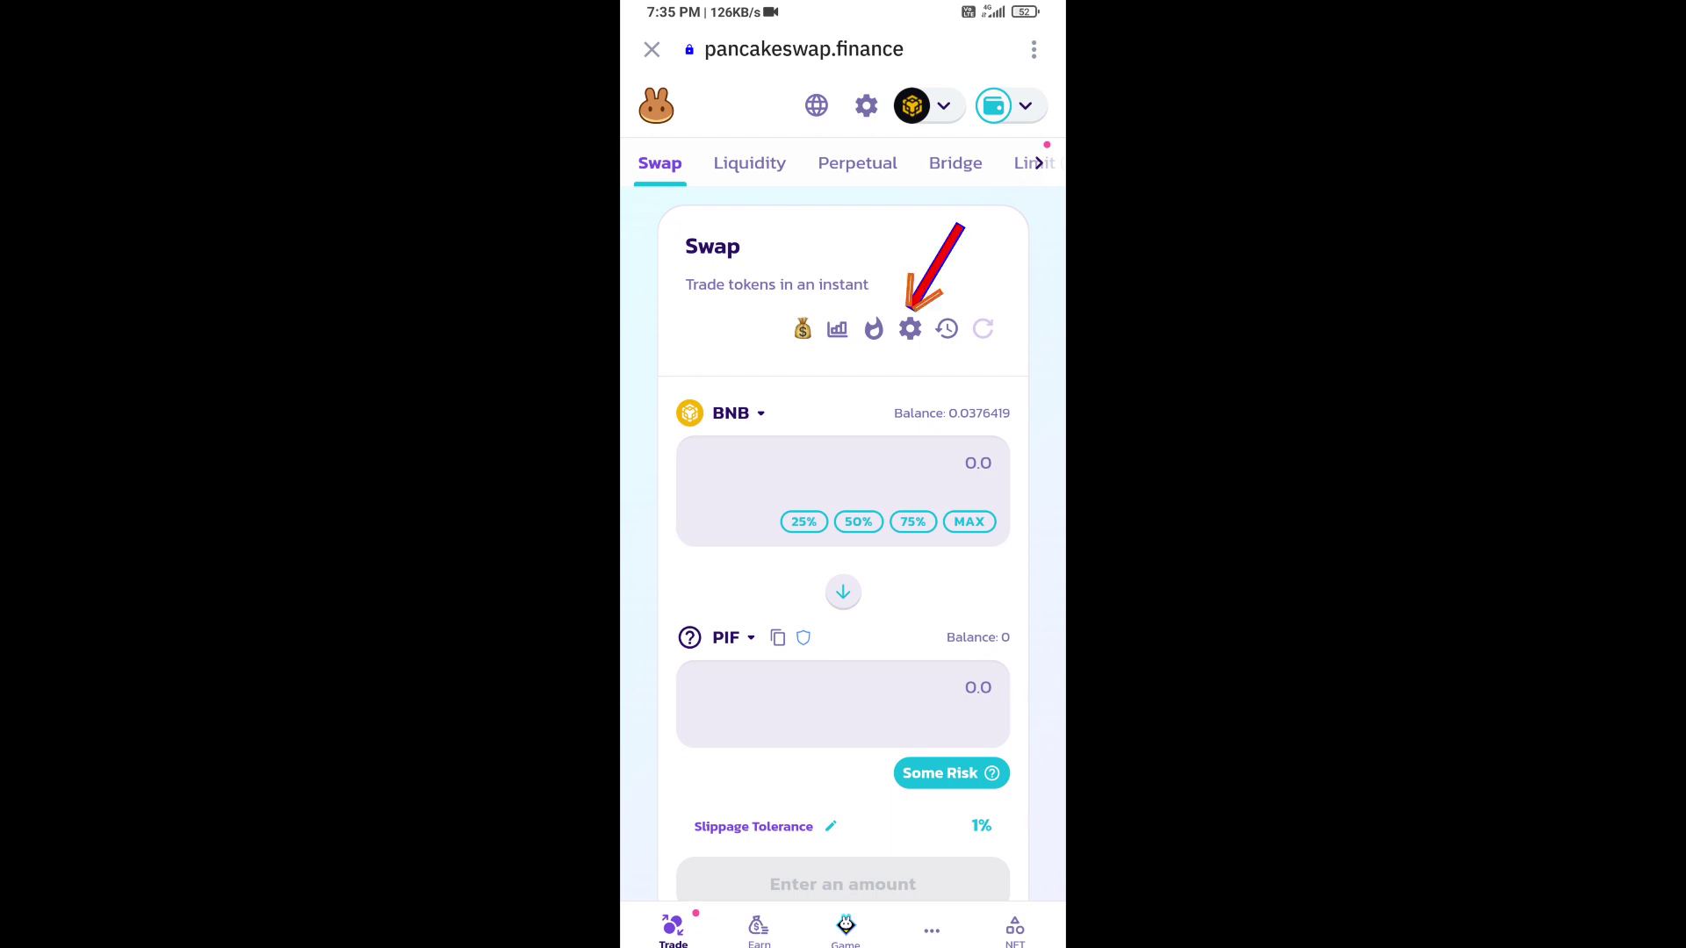
- Set the custom slippage tolerance to 1% and close the settings
{"action": "left_click", "coordinate": [911, 328]}
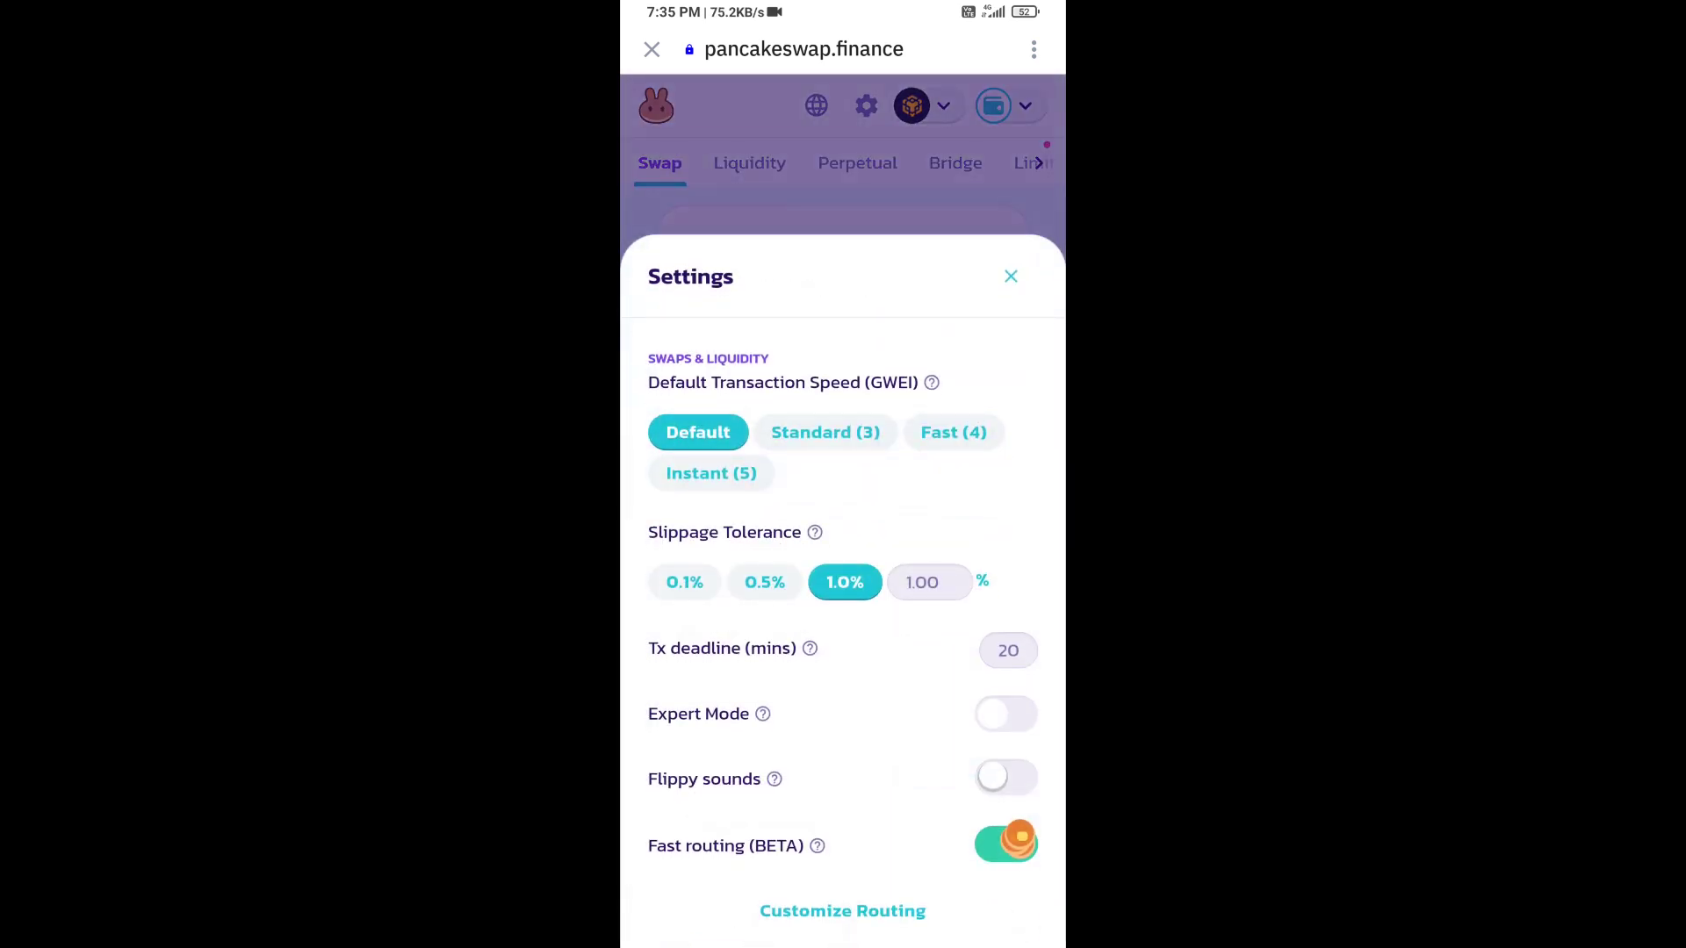
{"action": "left_click", "coordinate": [930, 581]}
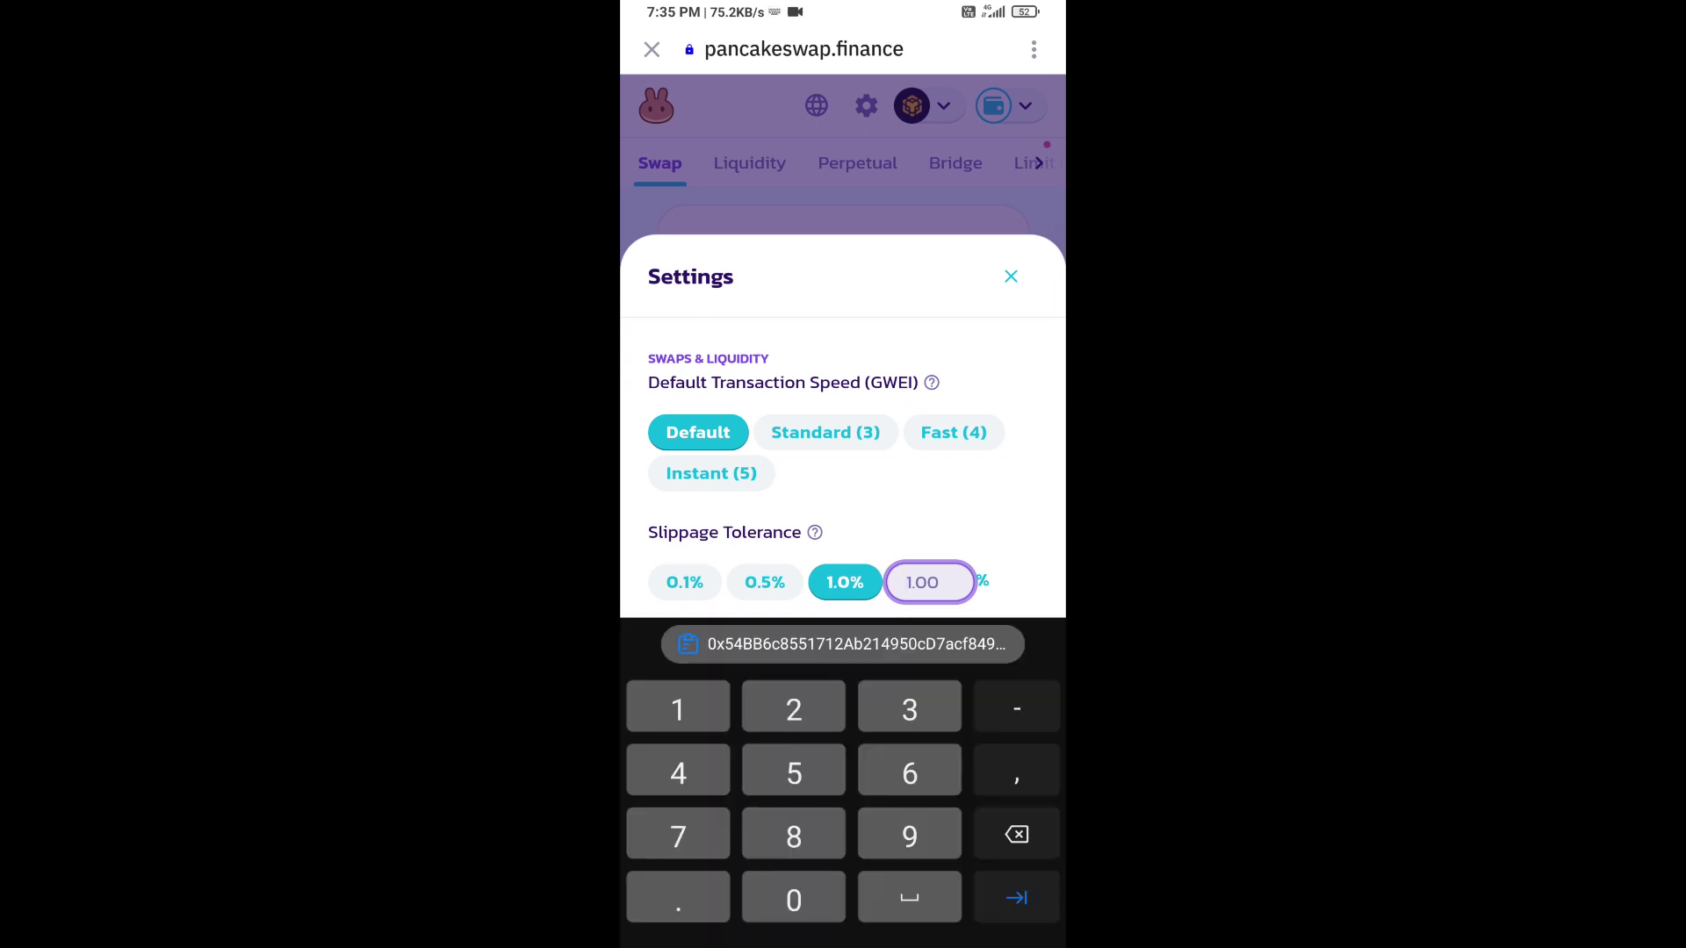
{"action": "key", "text": "BackSpace"}
{"action": "key", "text": "BackSpace"}
{"action": "key", "text": "BackSpace"}
{"action": "type", "text": "1"}
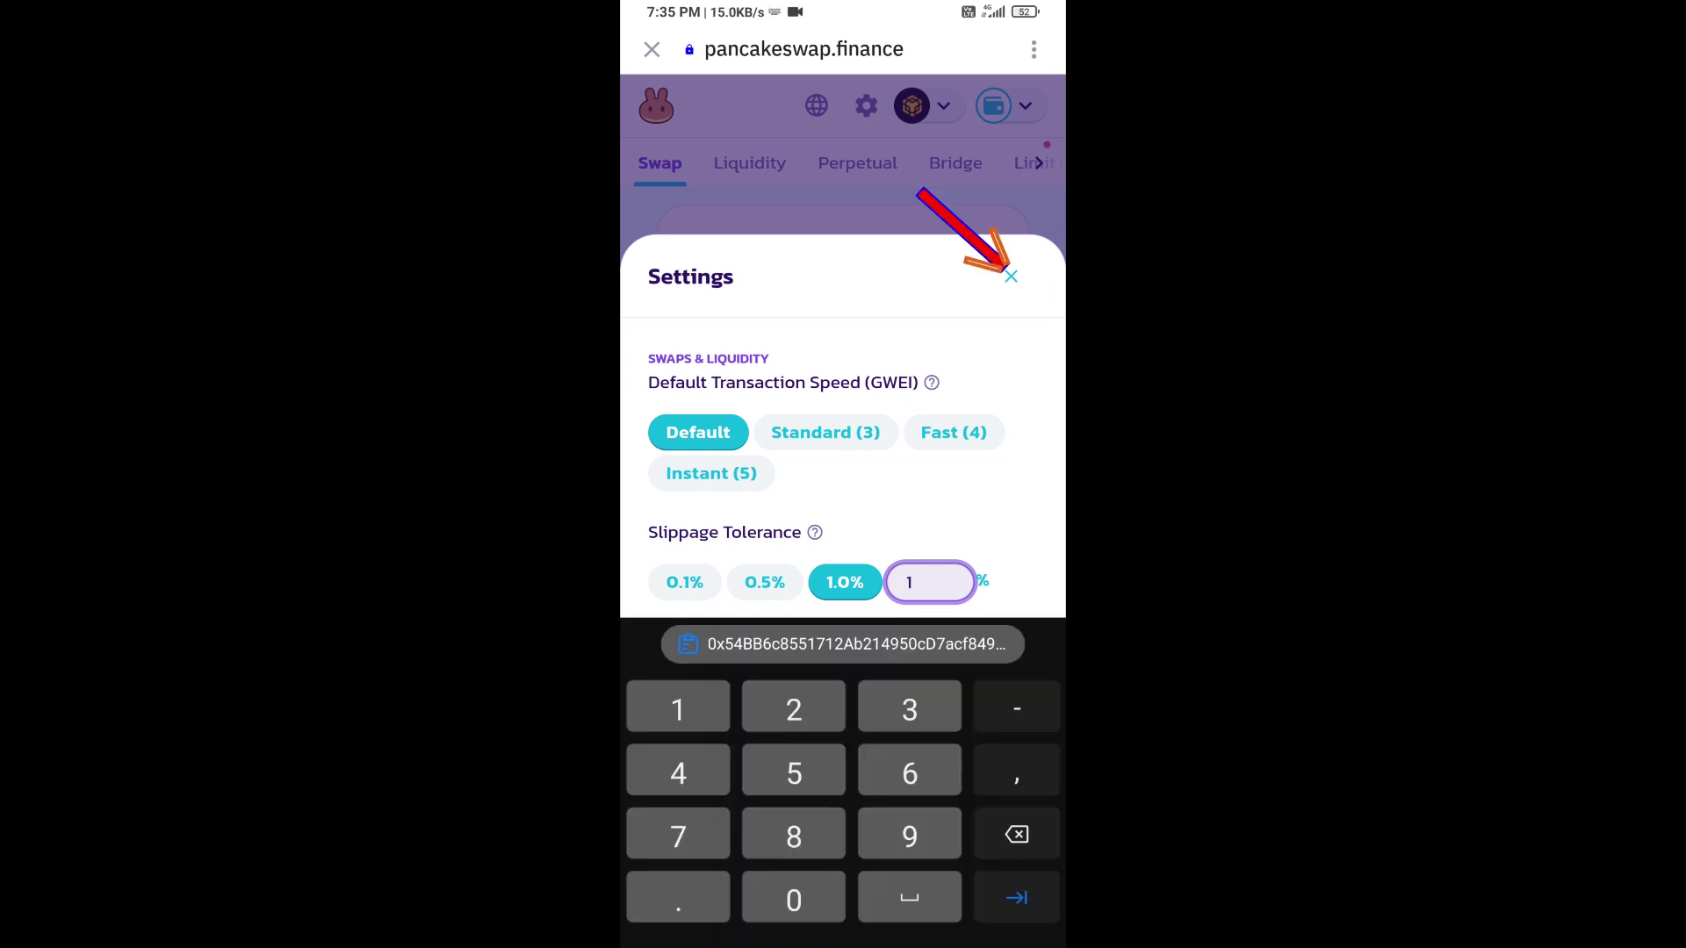
{"action": "left_click", "coordinate": [1011, 276]}
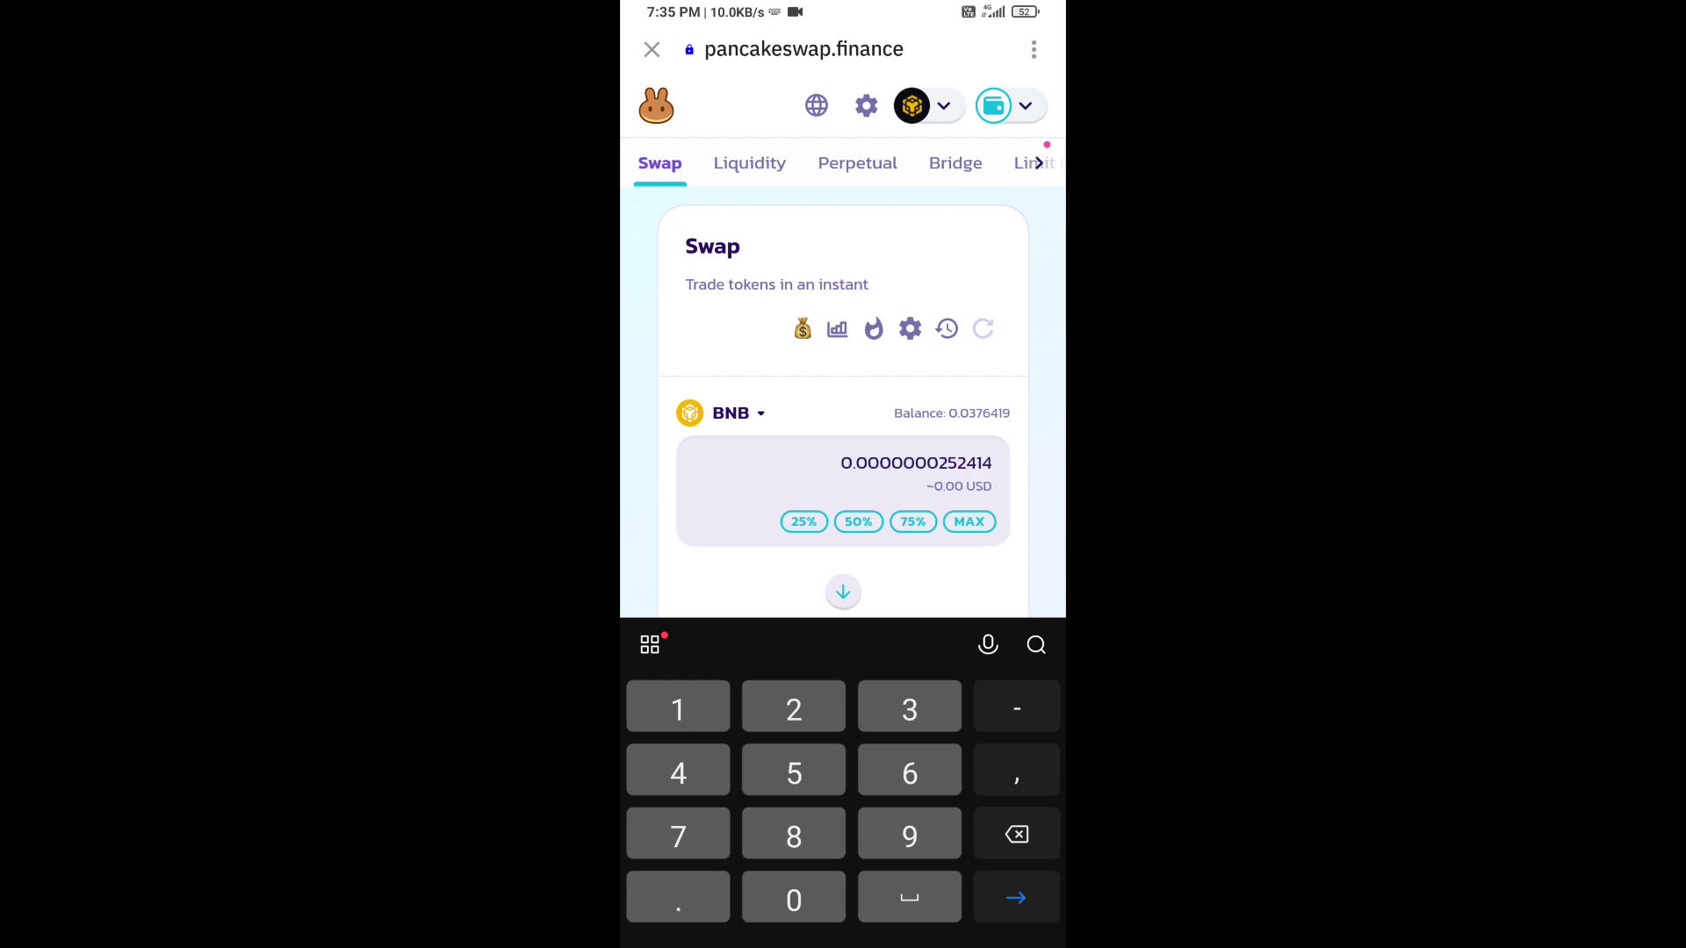
{"action": "scroll", "coordinate": [843, 342], "scroll_direction": "down", "scroll_amount": 5}
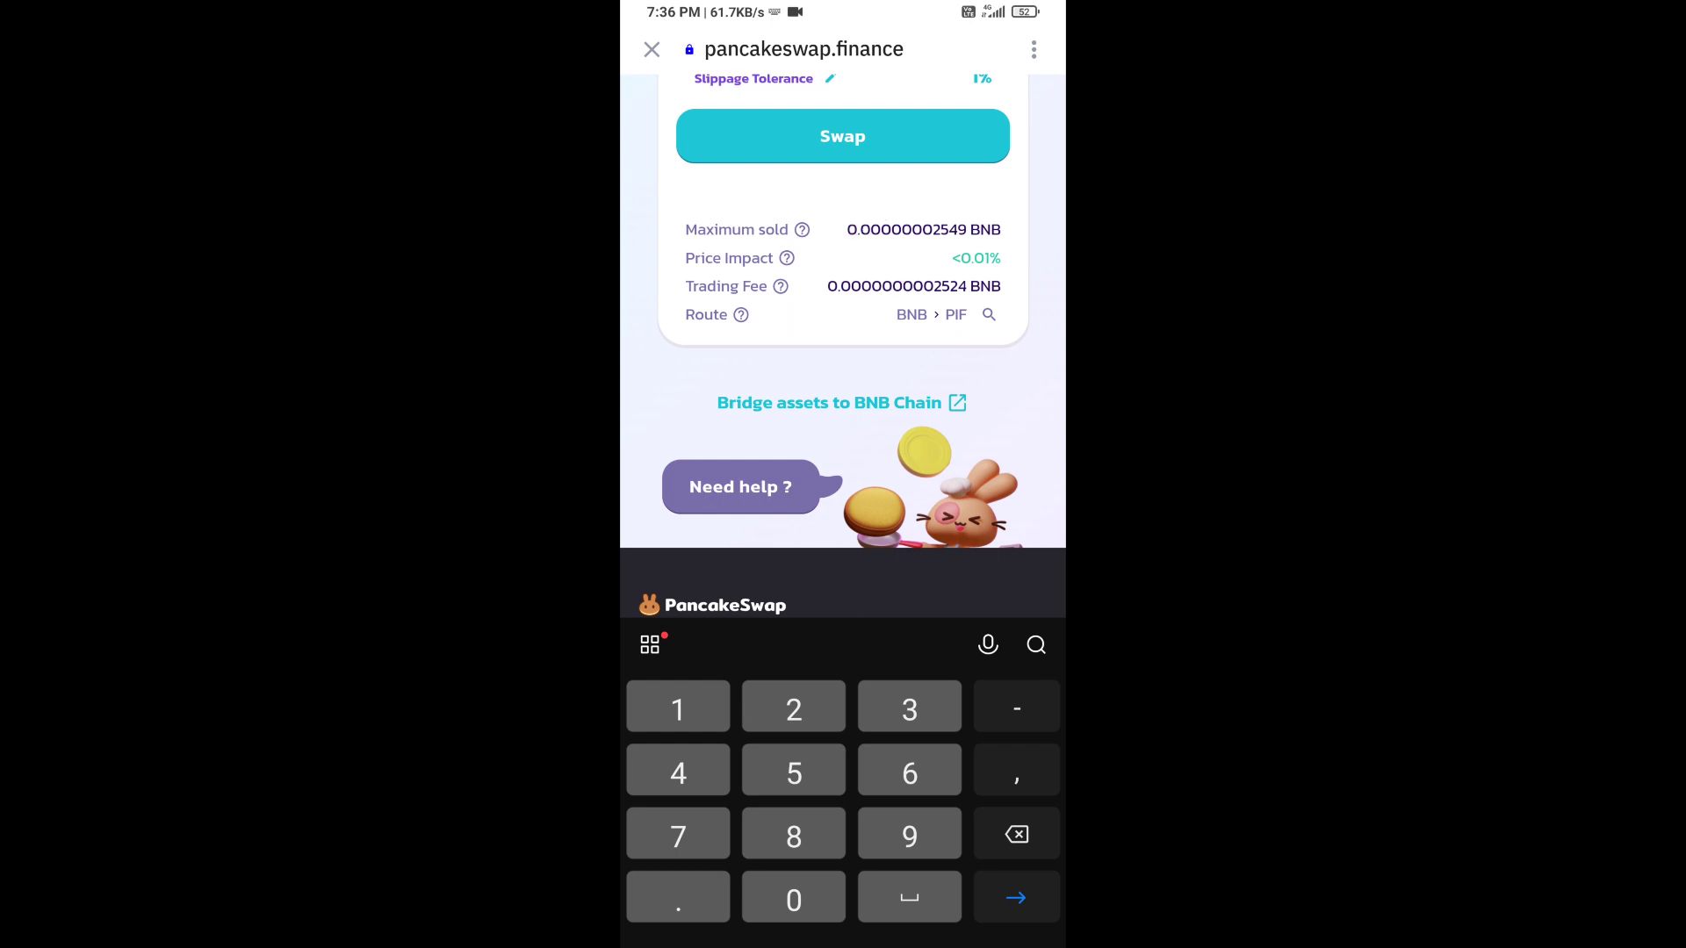
- Confirm the BNB to PIF swap
{"action": "left_click", "coordinate": [843, 136]}
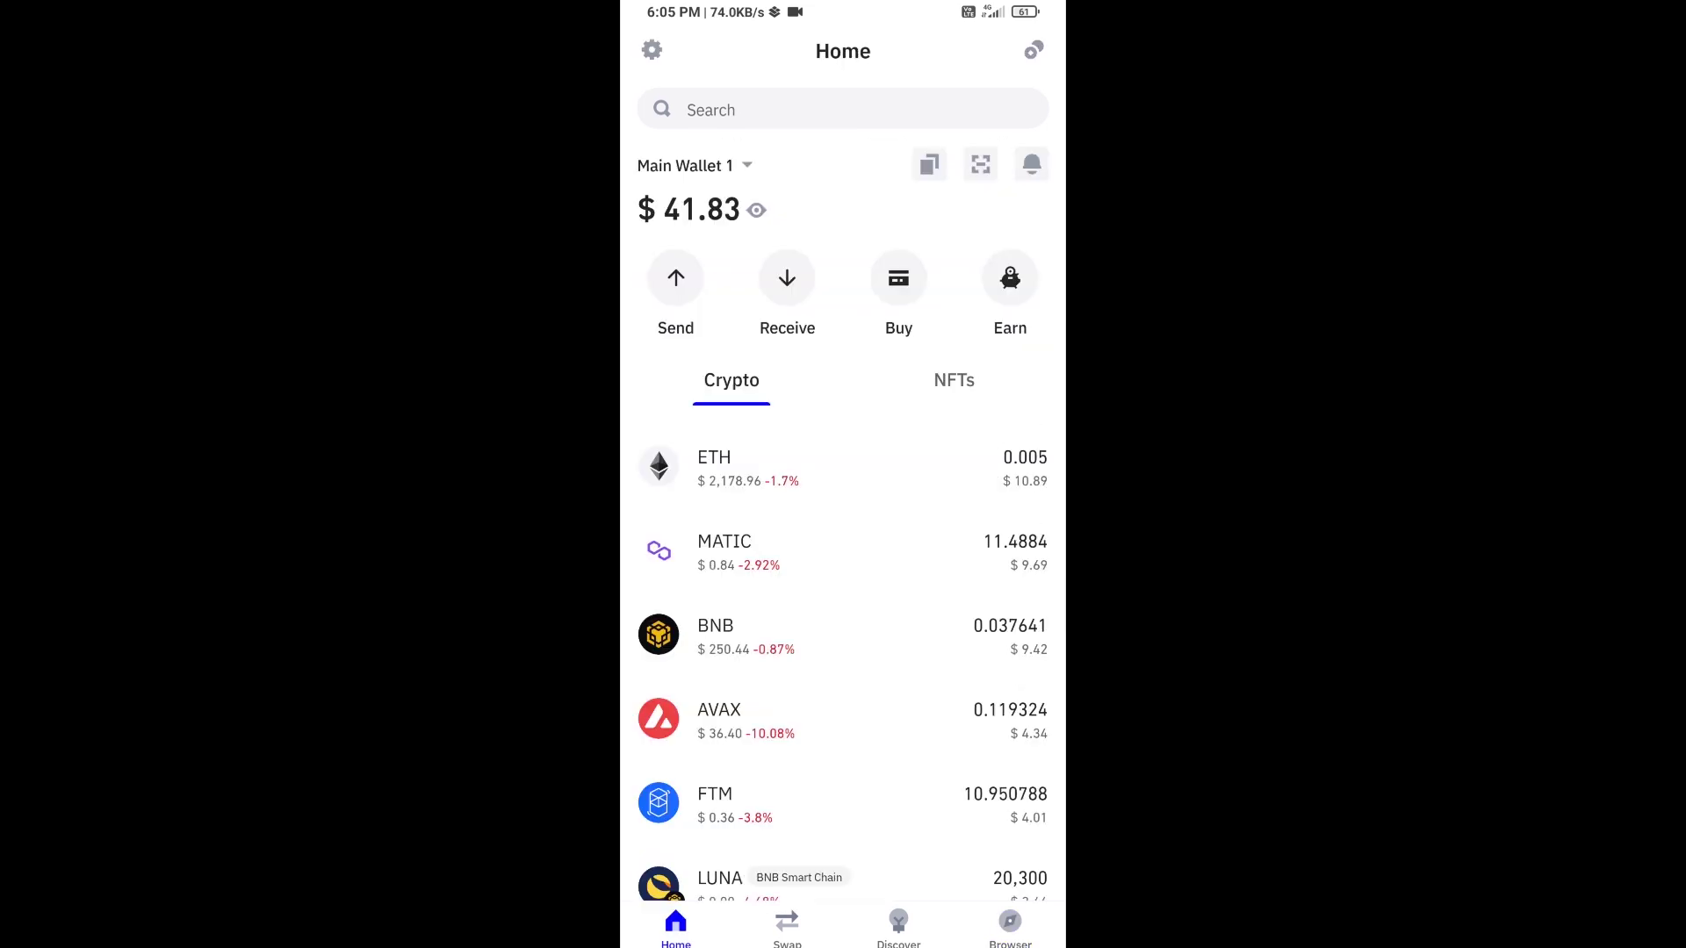
{"action": "scroll", "coordinate": [844, 527], "scroll_direction": "down", "scroll_amount": 3}
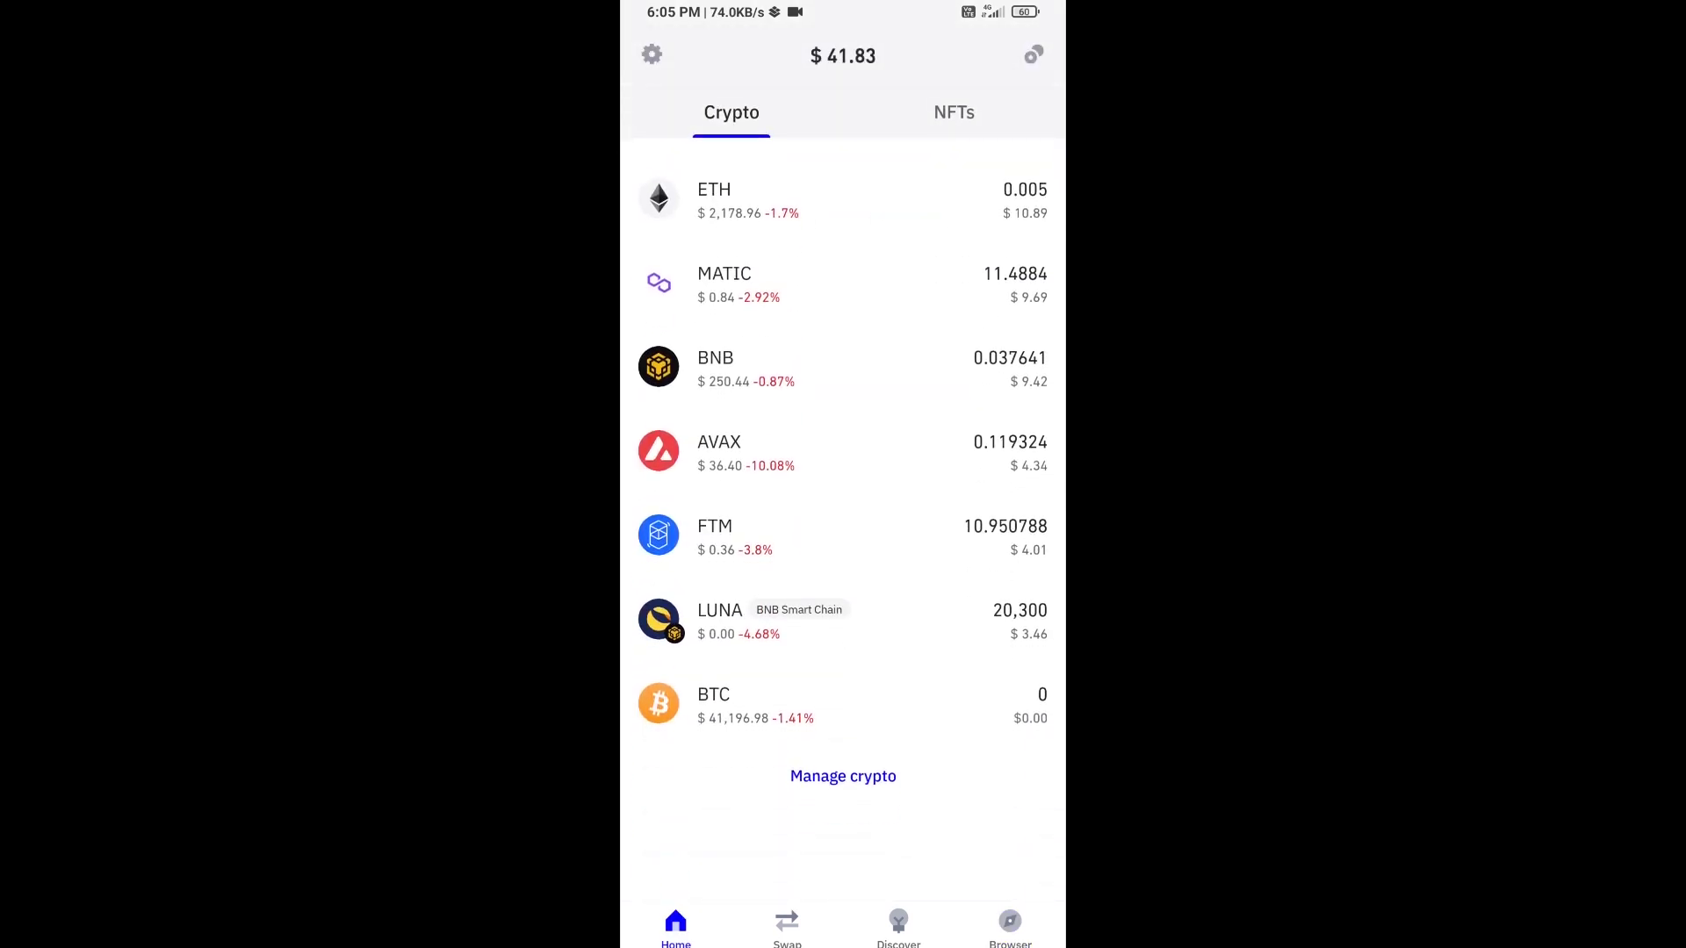
- Import PIF as a custom token on BNB Smart Chain using the pasted contract address
{"action": "left_click", "coordinate": [843, 775]}
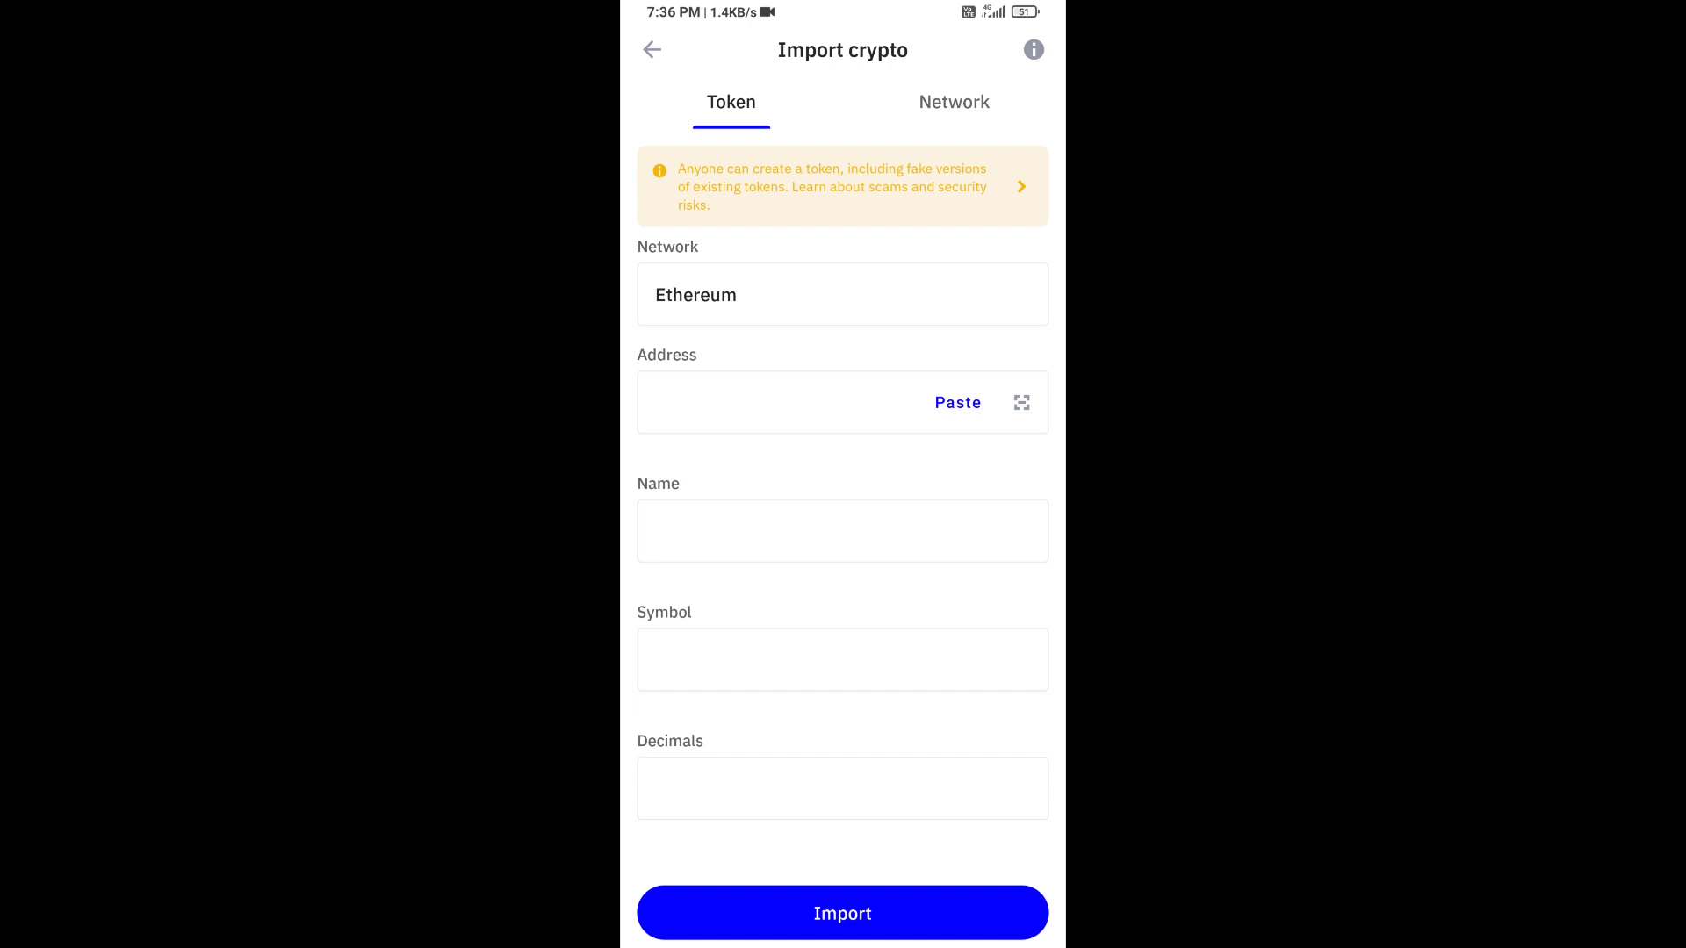
{"action": "left_click", "coordinate": [958, 401]}
{"action": "left_click", "coordinate": [843, 294]}
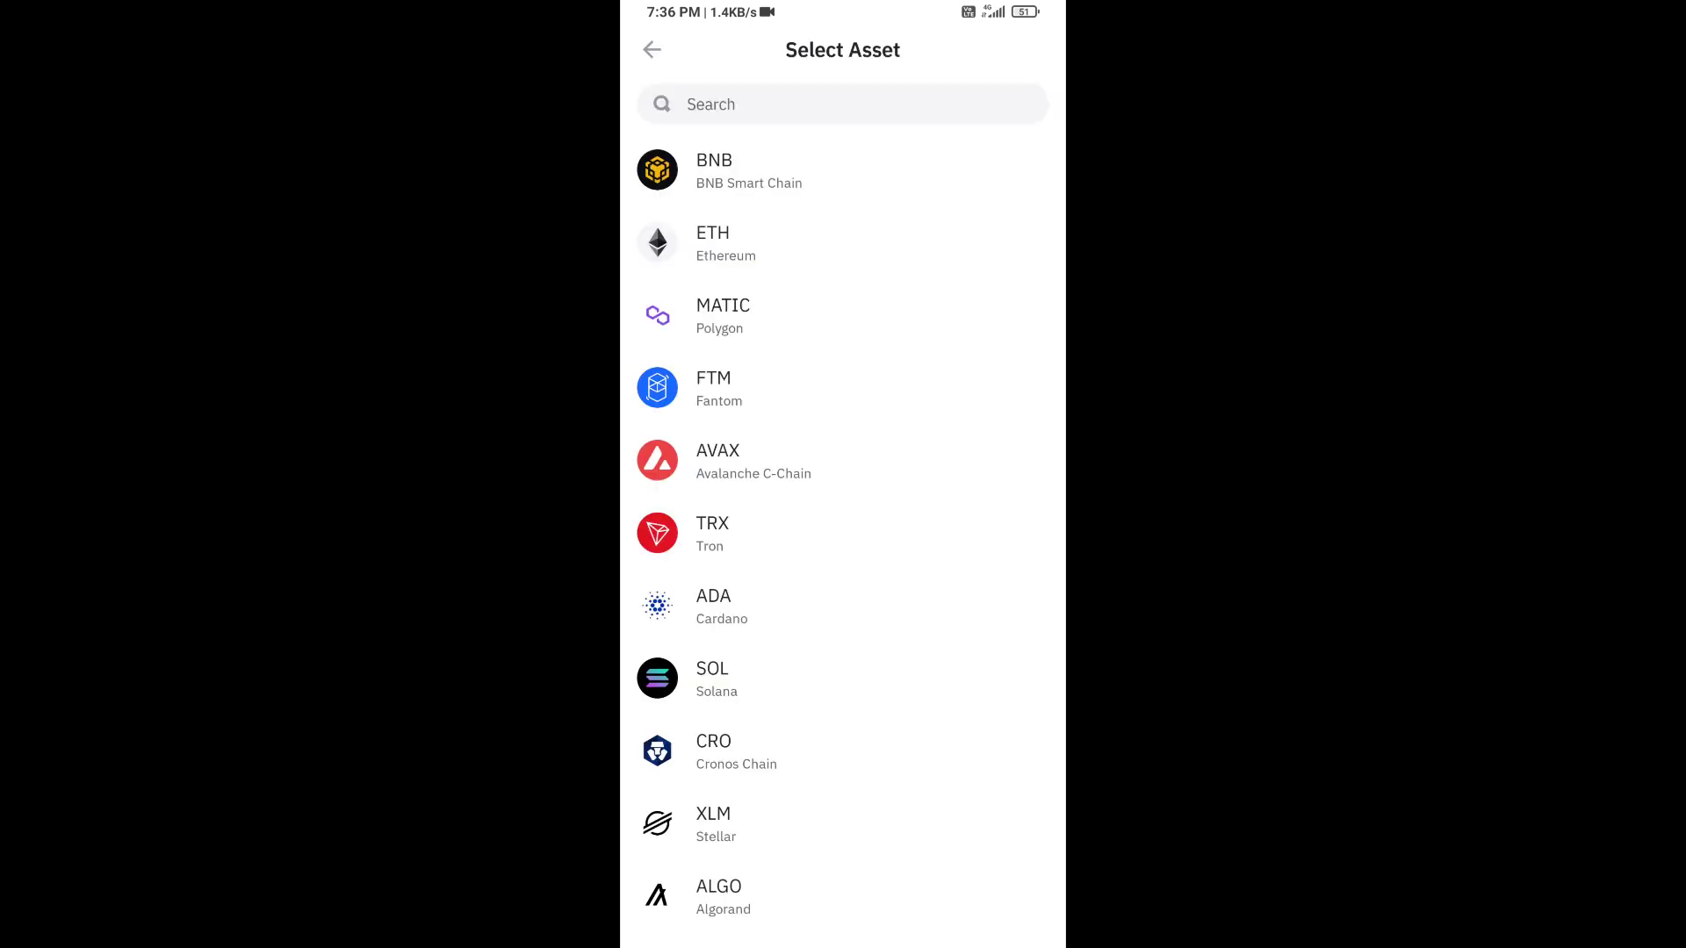
{"action": "left_click", "coordinate": [719, 163]}
{"action": "left_click", "coordinate": [957, 402]}
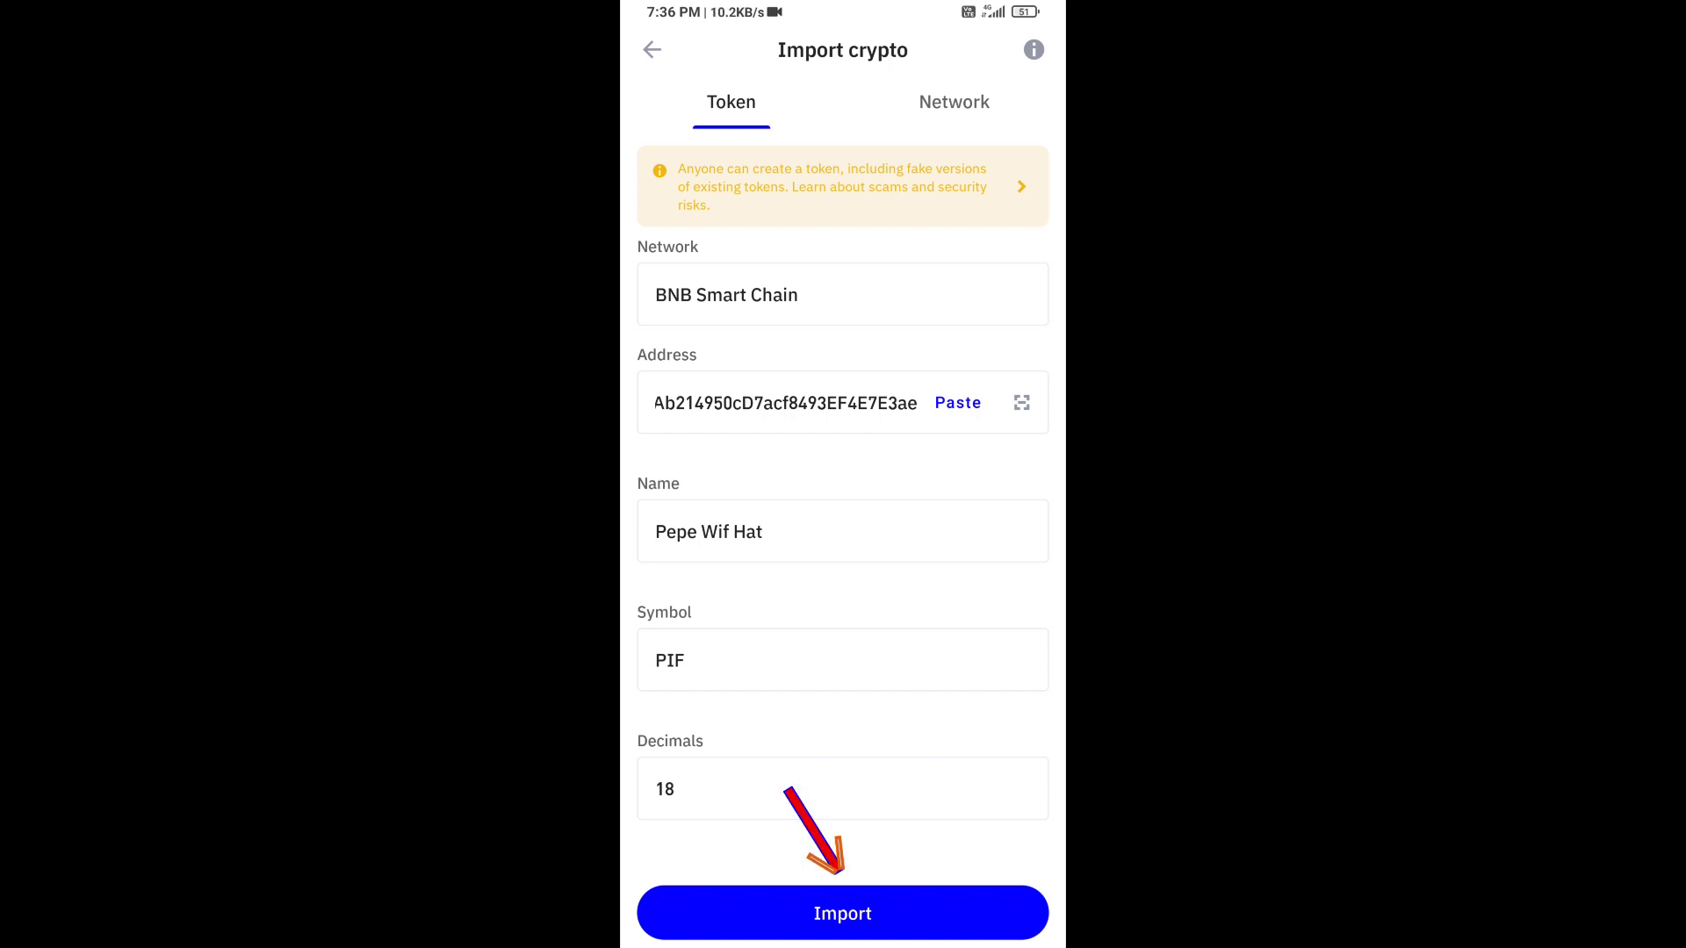
{"action": "left_click", "coordinate": [843, 913]}
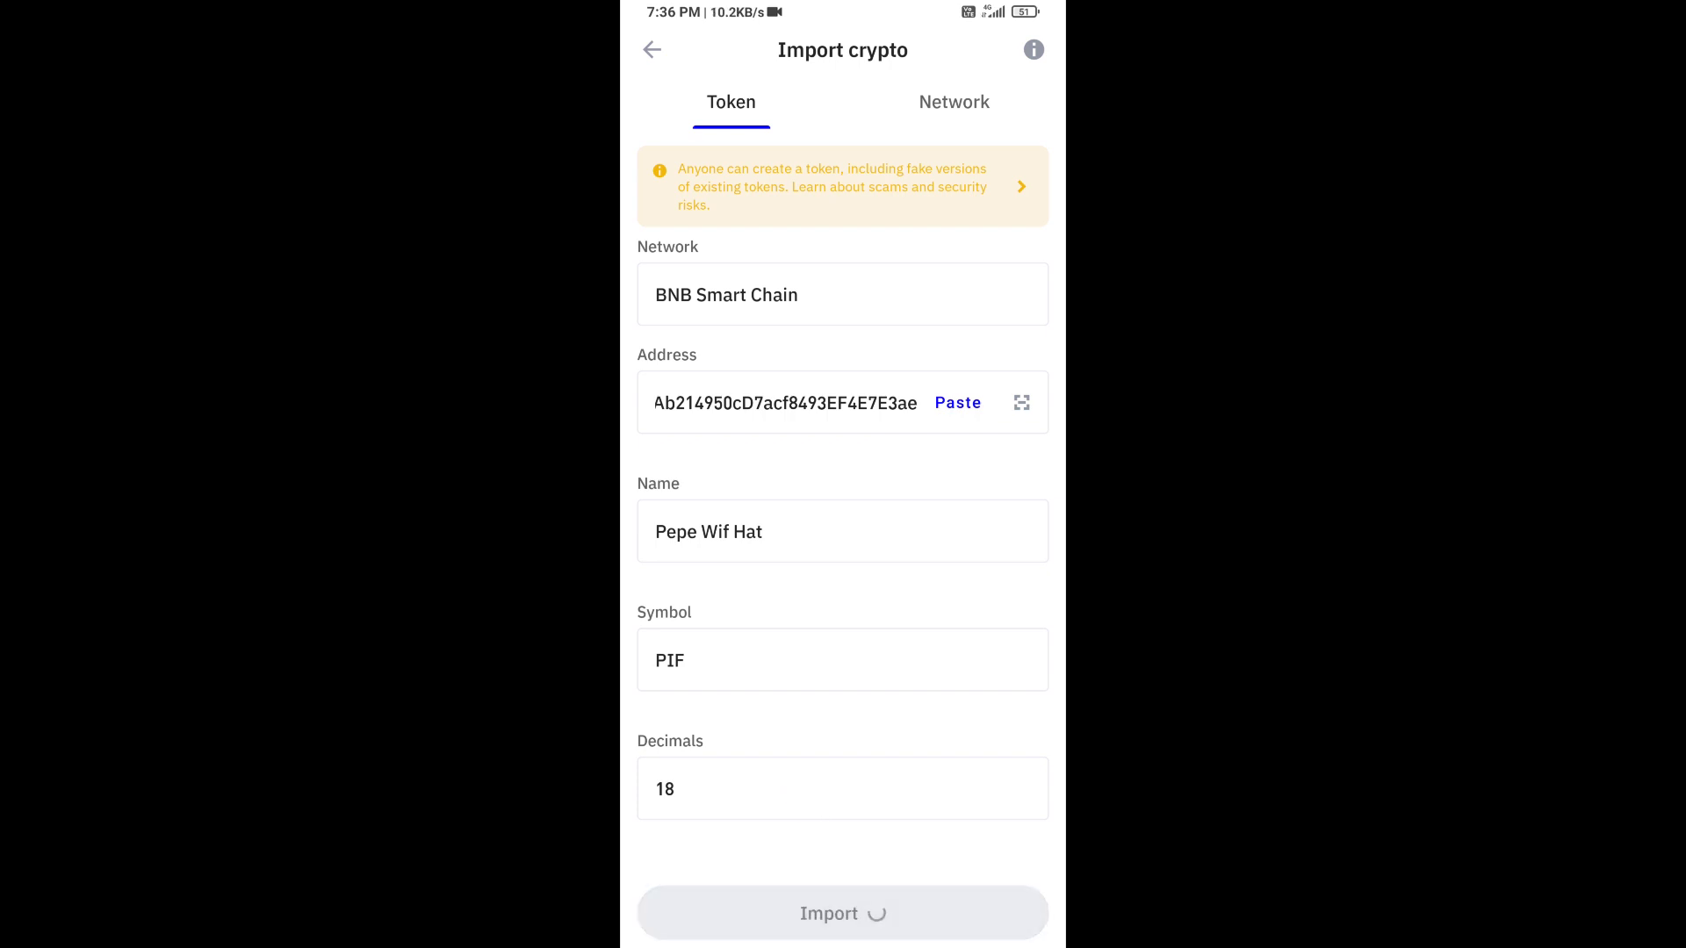
- Return to the wallet home where PIF now appears in the crypto list
{"action": "left_click", "coordinate": [653, 49]}
{"action": "scroll", "coordinate": [844, 527], "scroll_direction": "down", "scroll_amount": 2}
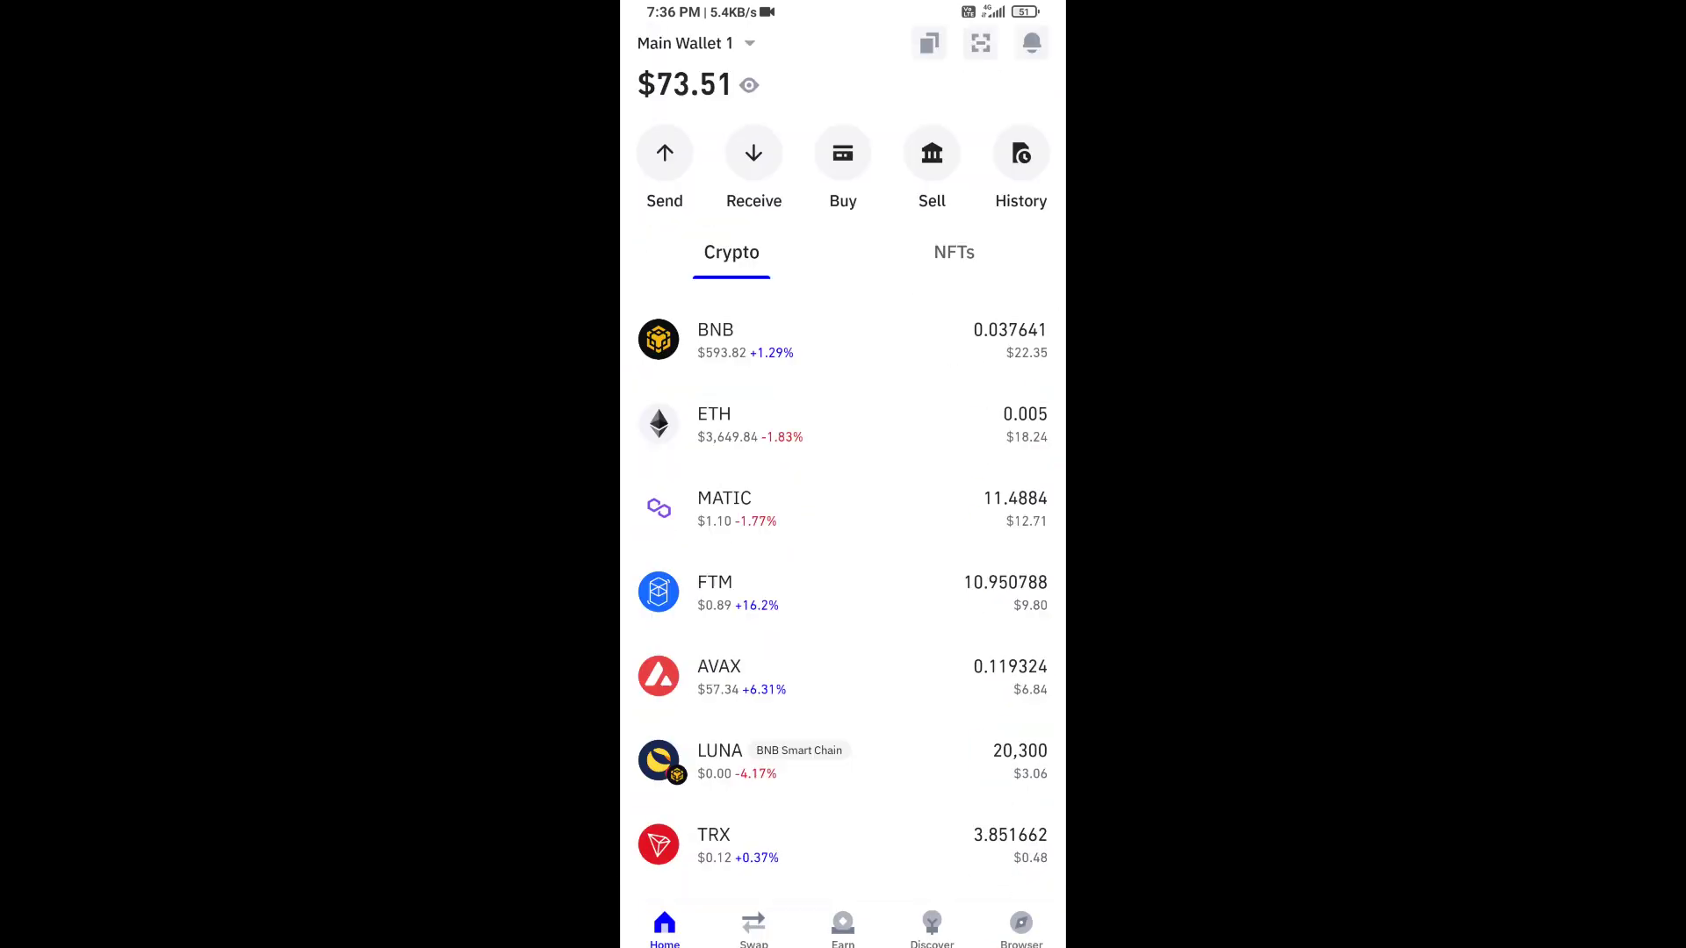
{"action": "scroll", "coordinate": [844, 527], "scroll_direction": "down", "scroll_amount": 3}
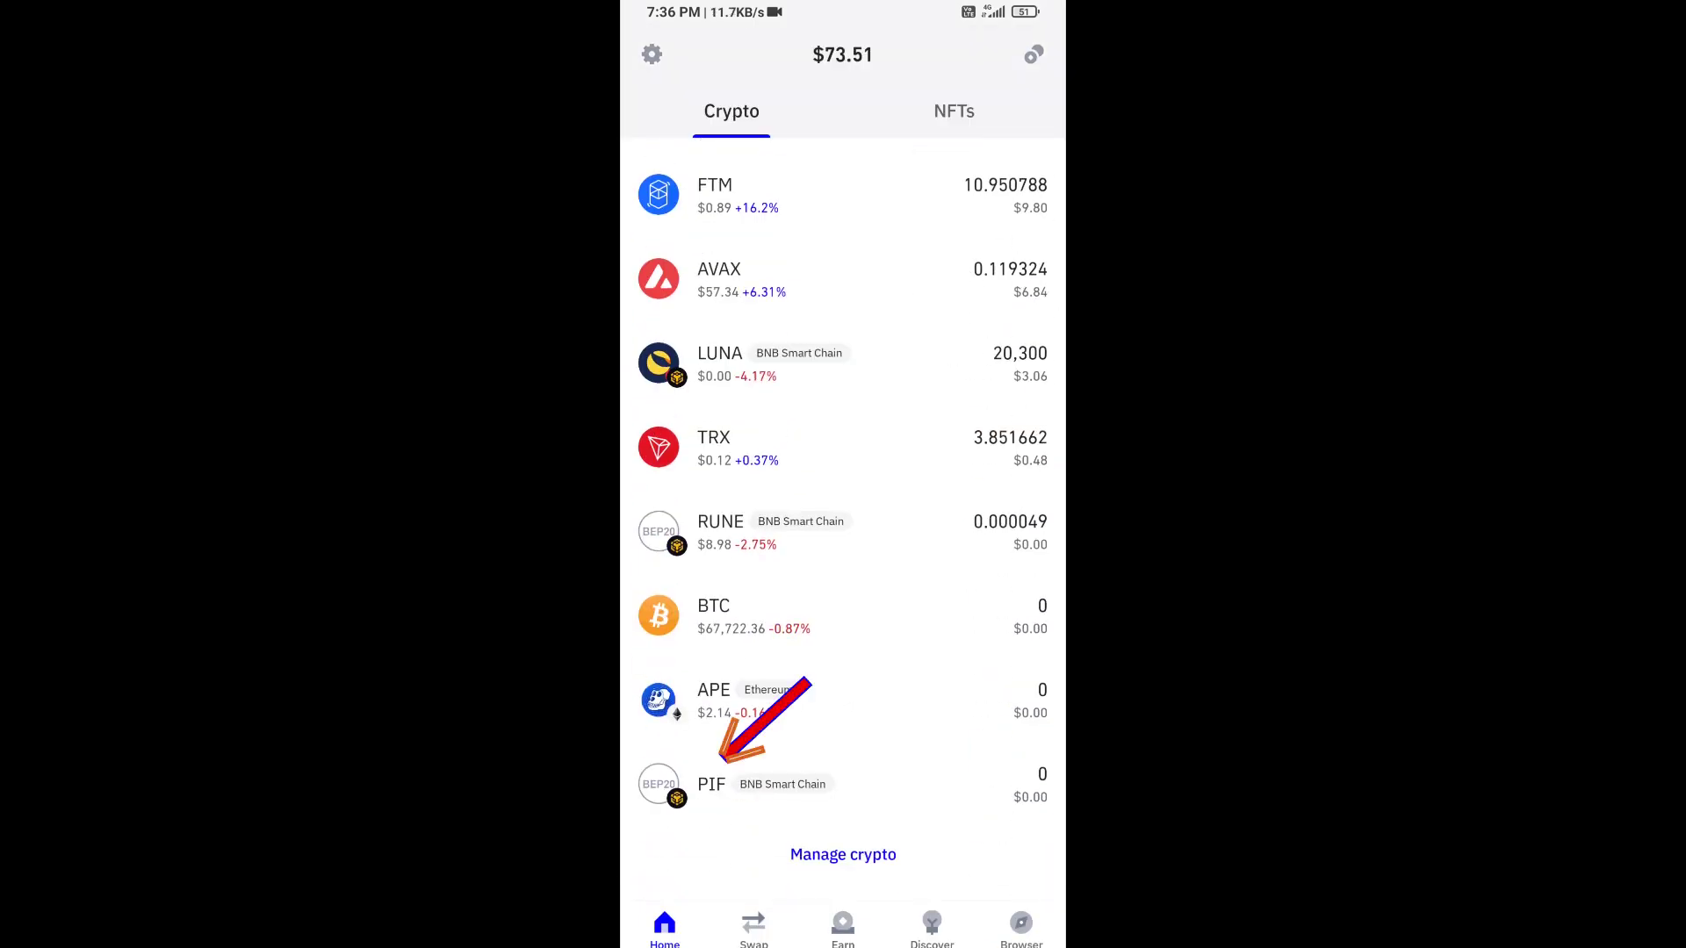